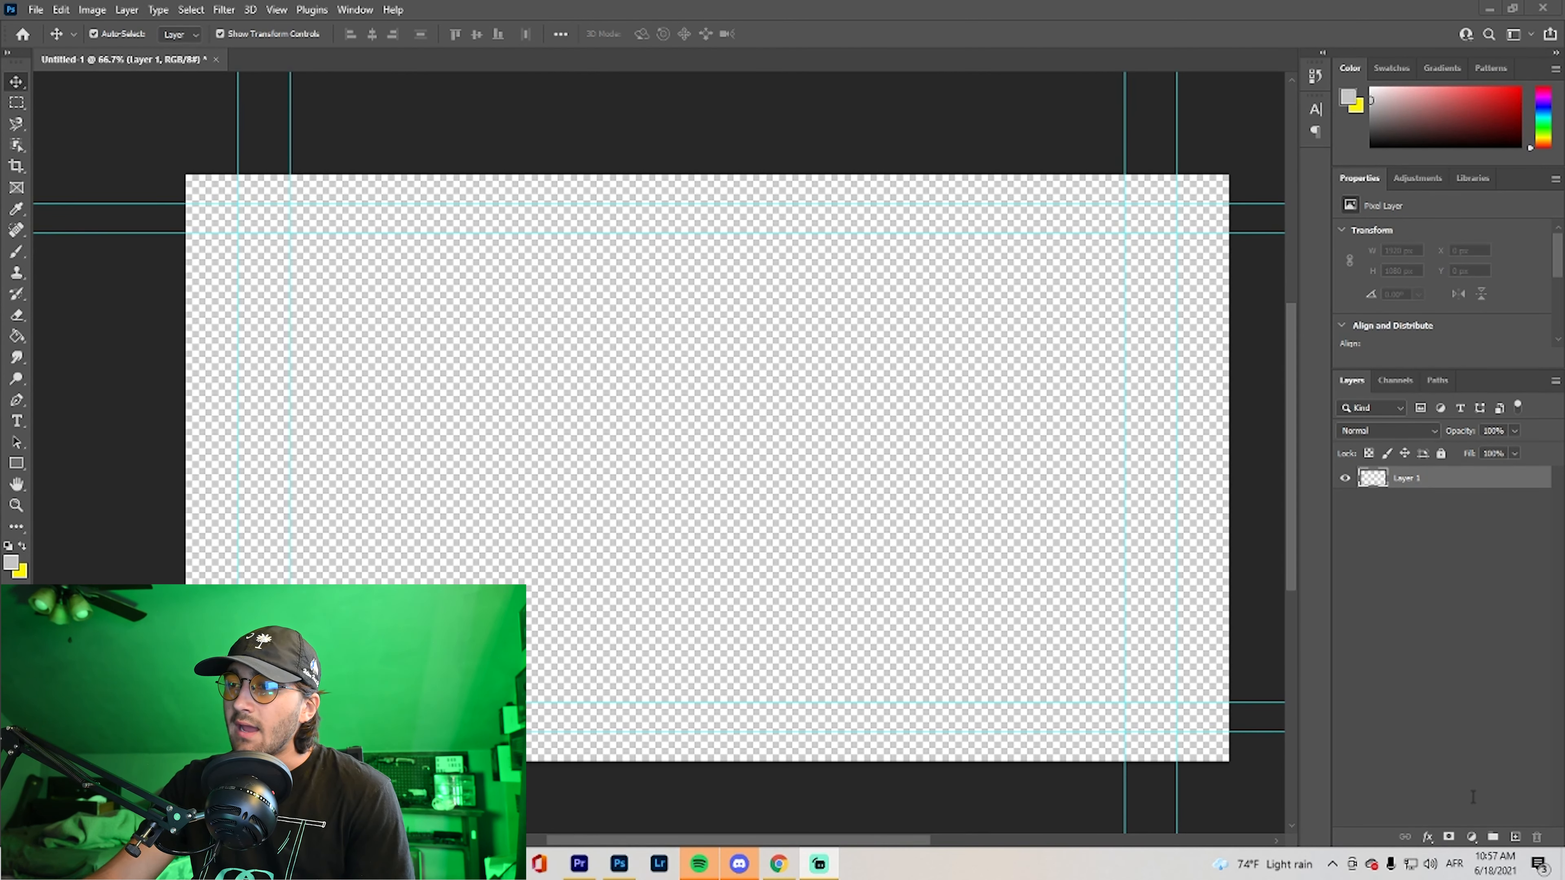
Add seven empty layers above Layer 1 and delete them again
click(1516, 838)
click(1517, 839)
click(1516, 838)
click(1516, 839)
click(1517, 838)
click(1516, 838)
click(1517, 838)
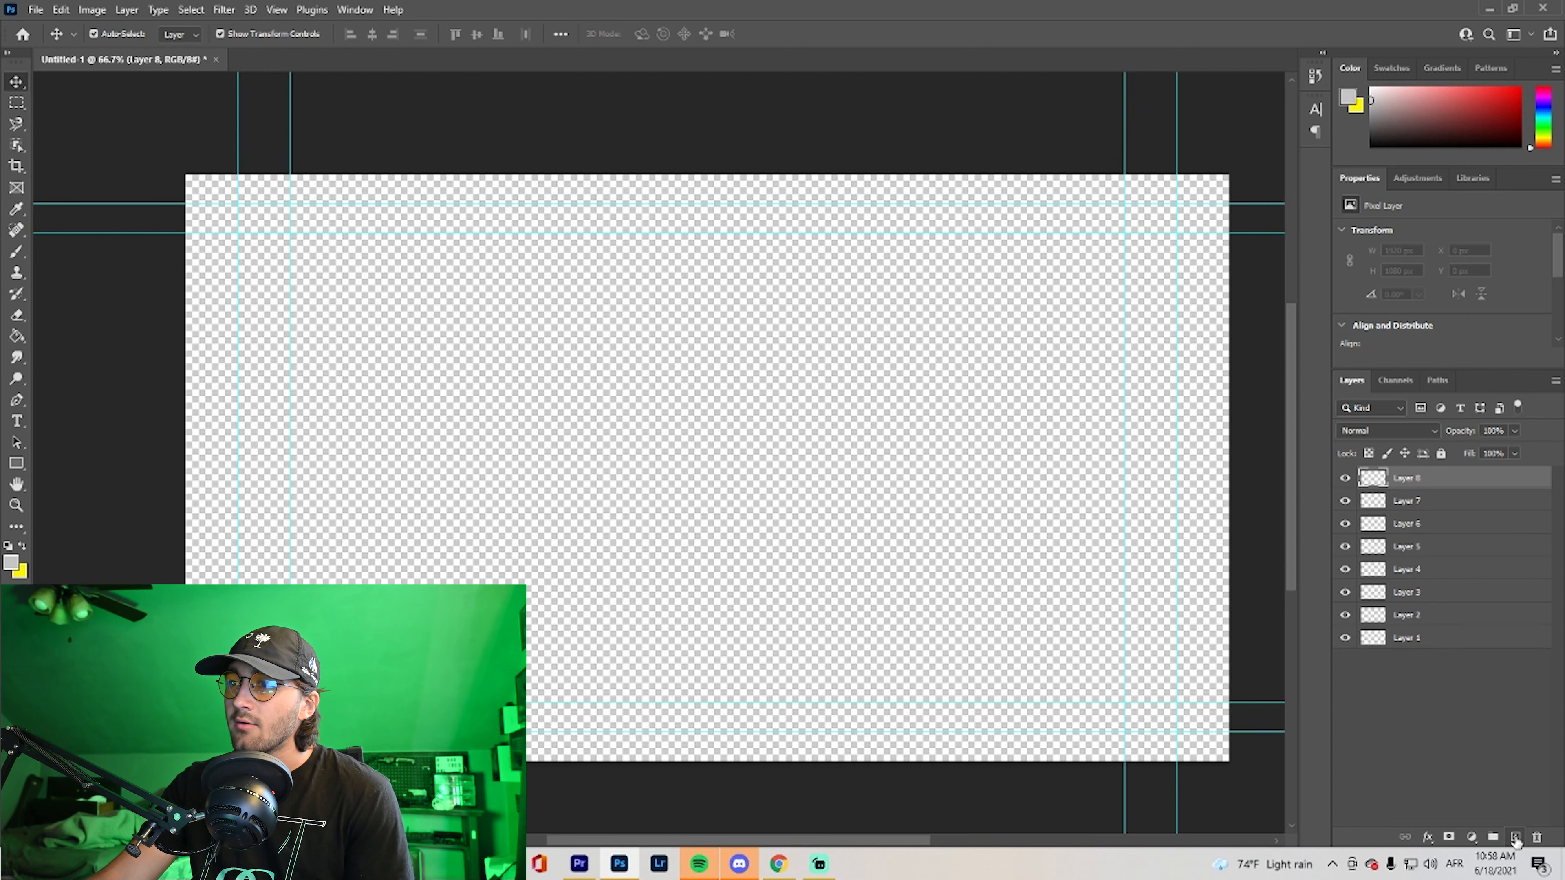
shift+click(1439, 615)
key(Delete)
Open Layer 1's name for editing and leave it without entering a new one
double_click(1406, 478)
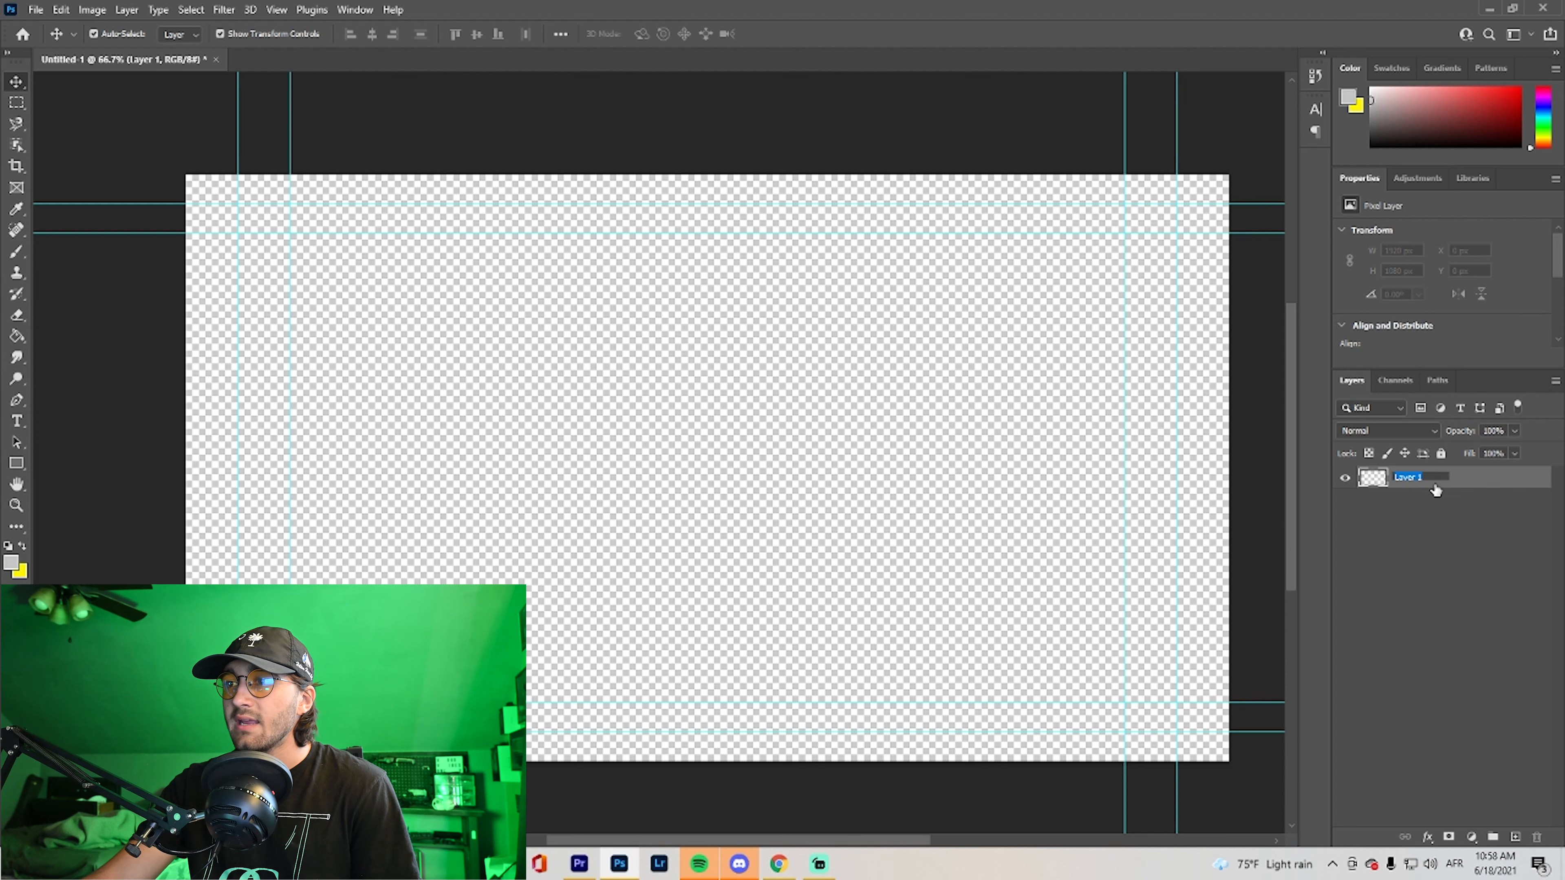
click(1459, 562)
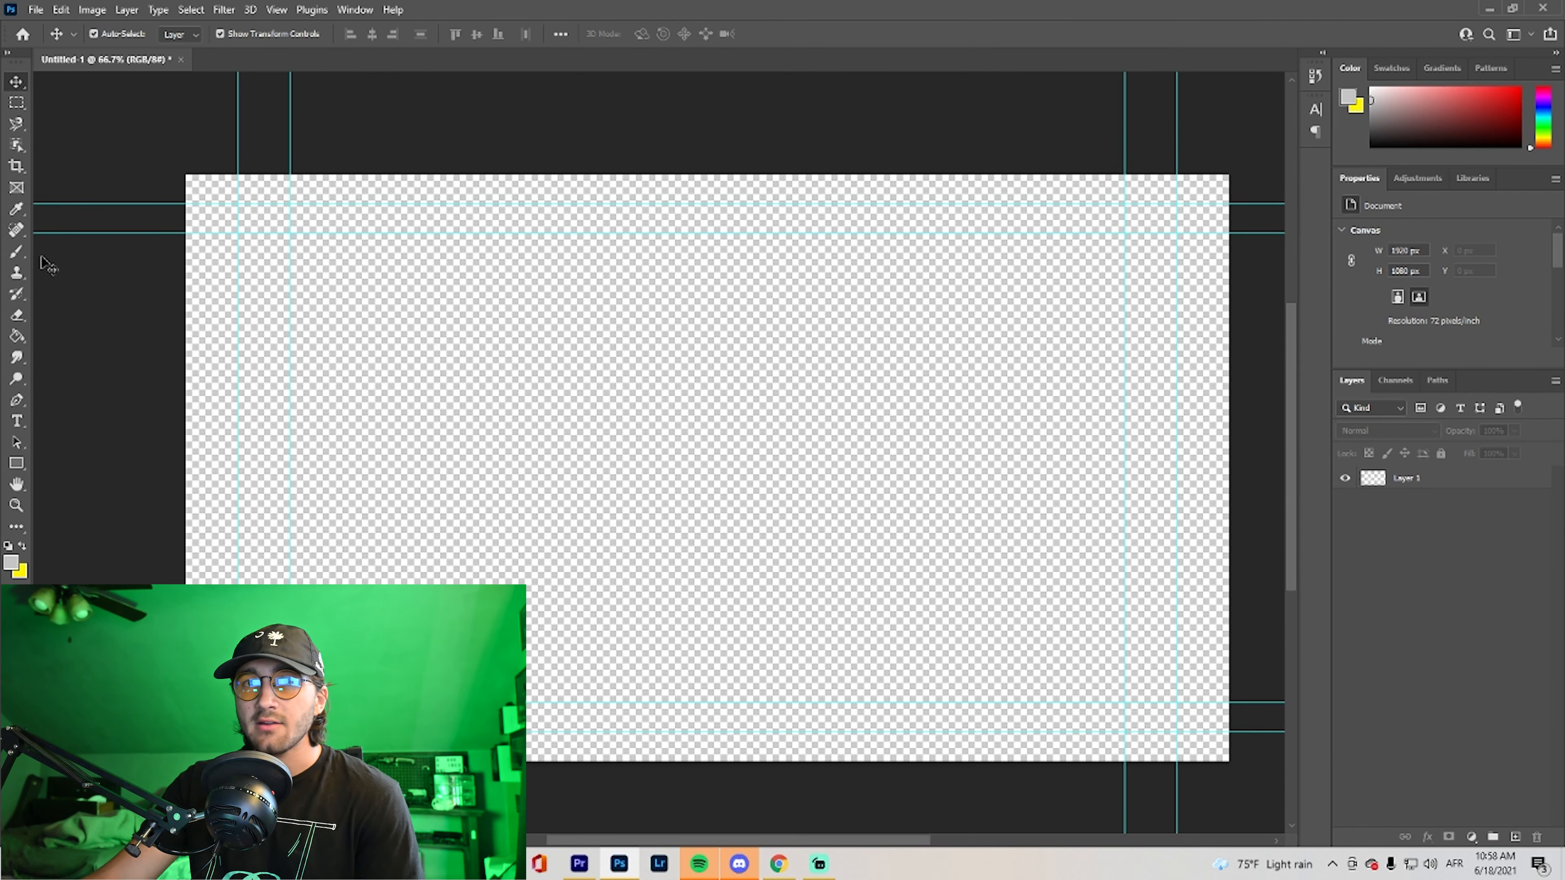
Paint a large soft yellow spot about 1296 by 1080 px in the middle of the canvas on Layer 1
key(b)
key(x)
mouse_move(716, 506)
mouse_down()
mouse_move(678, 511)
mouse_move(715, 444)
mouse_move(863, 559)
mouse_move(576, 461)
mouse_move(848, 486)
mouse_move(810, 676)
mouse_up()
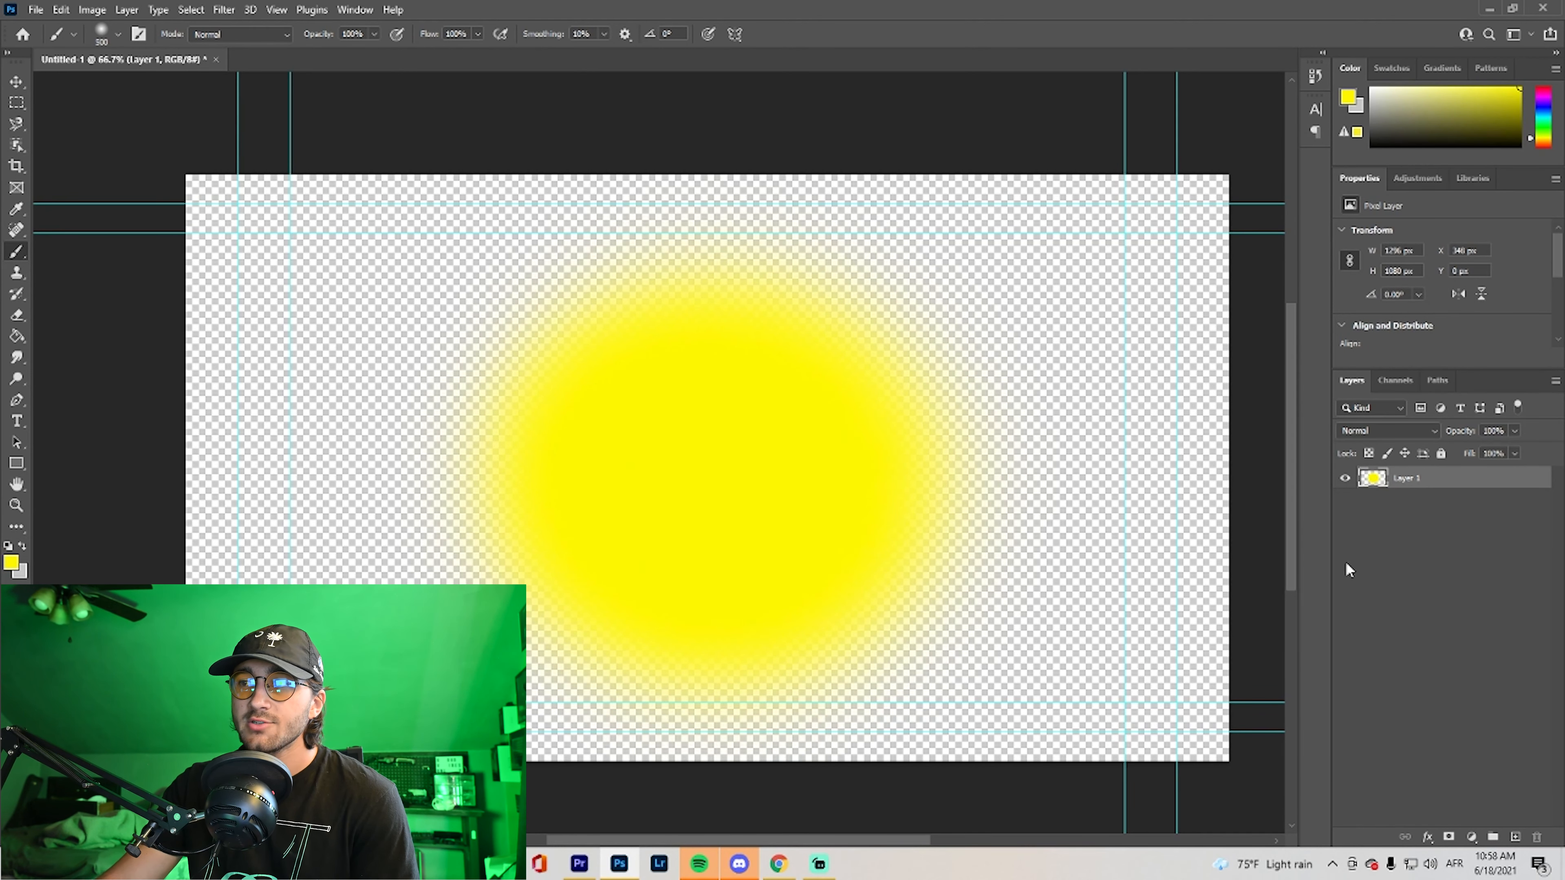
Add a new layer and paint a soft red spot about 1217 by 996 px overlapping the yellow spot's upper-right side
click(1516, 838)
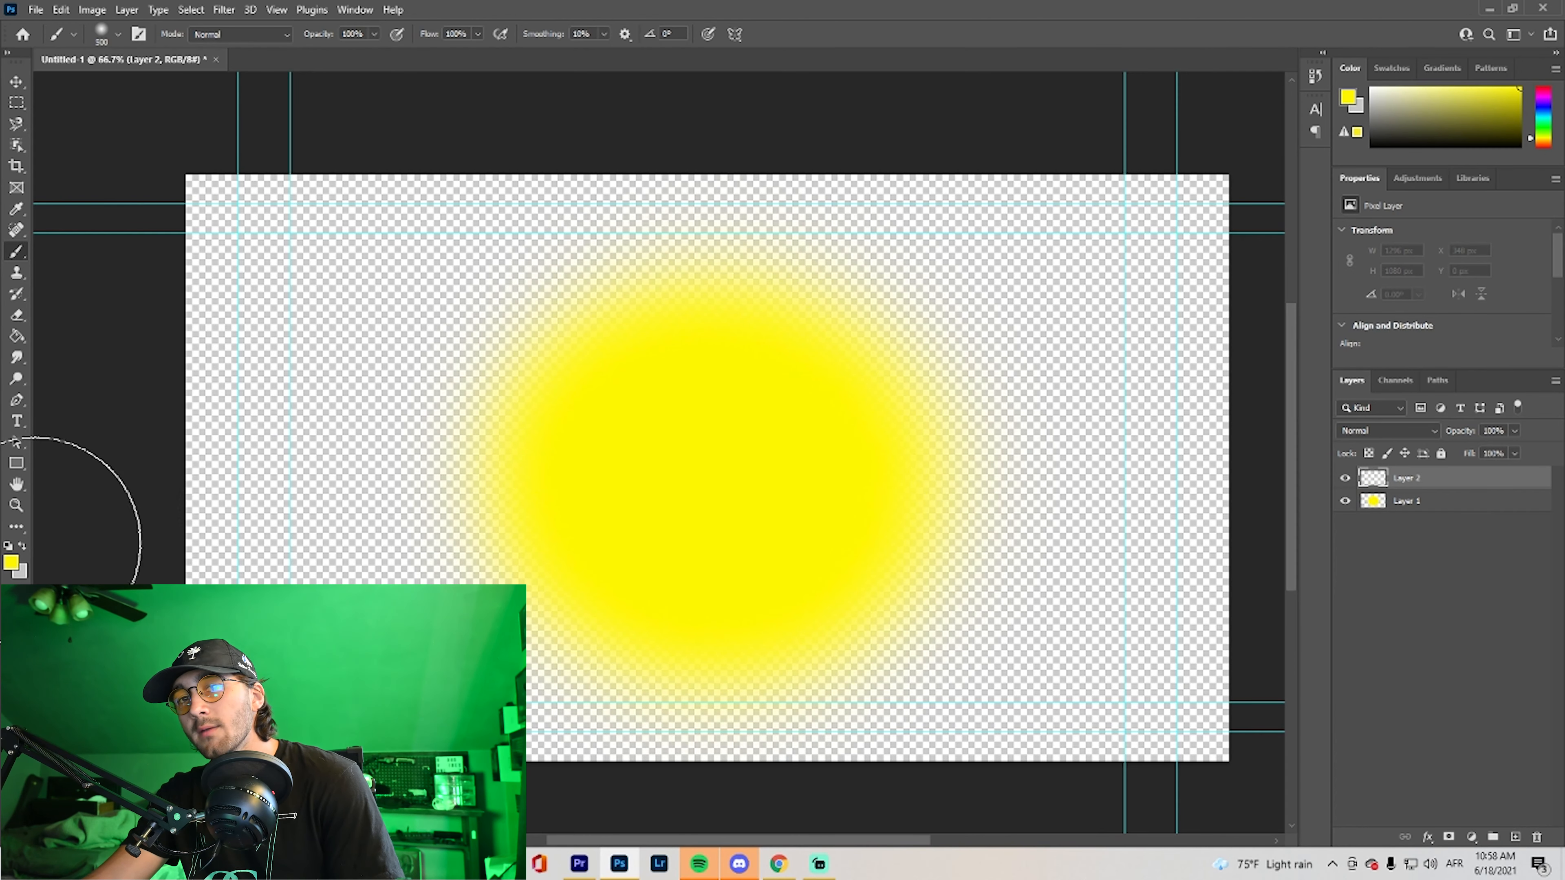
click(10, 564)
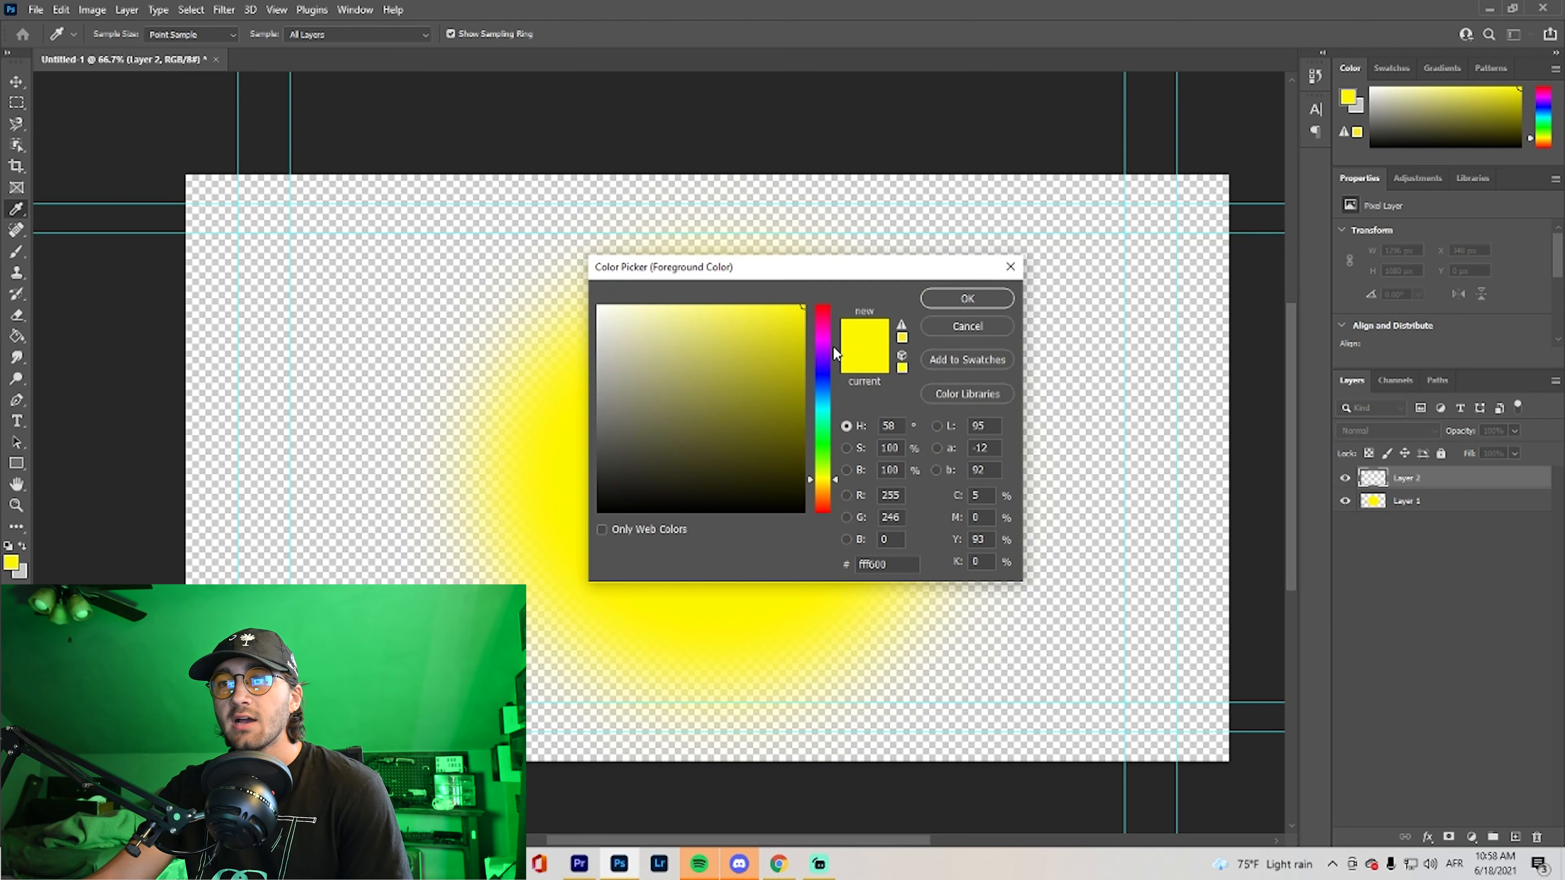
click(822, 302)
click(966, 299)
key(b)
mouse_move(918, 364)
mouse_down()
mouse_move(881, 506)
mouse_move(822, 456)
mouse_move(839, 506)
mouse_move(925, 385)
mouse_up()
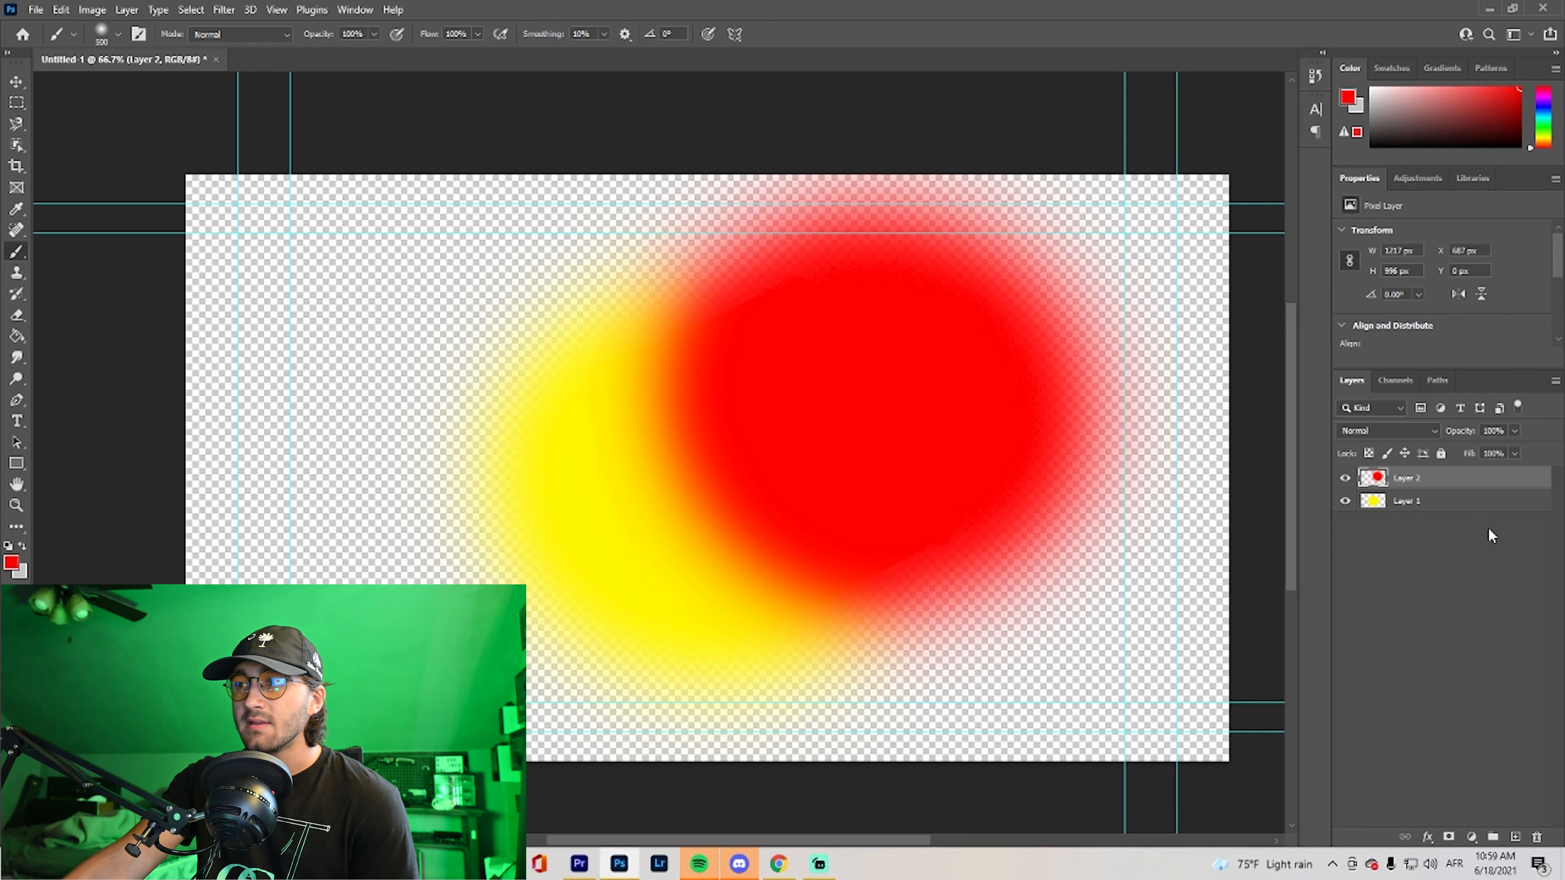
Move Layer 2 below Layer 1, and hide and show each layer in turn to compare them
drag(1440, 483, 1440, 518)
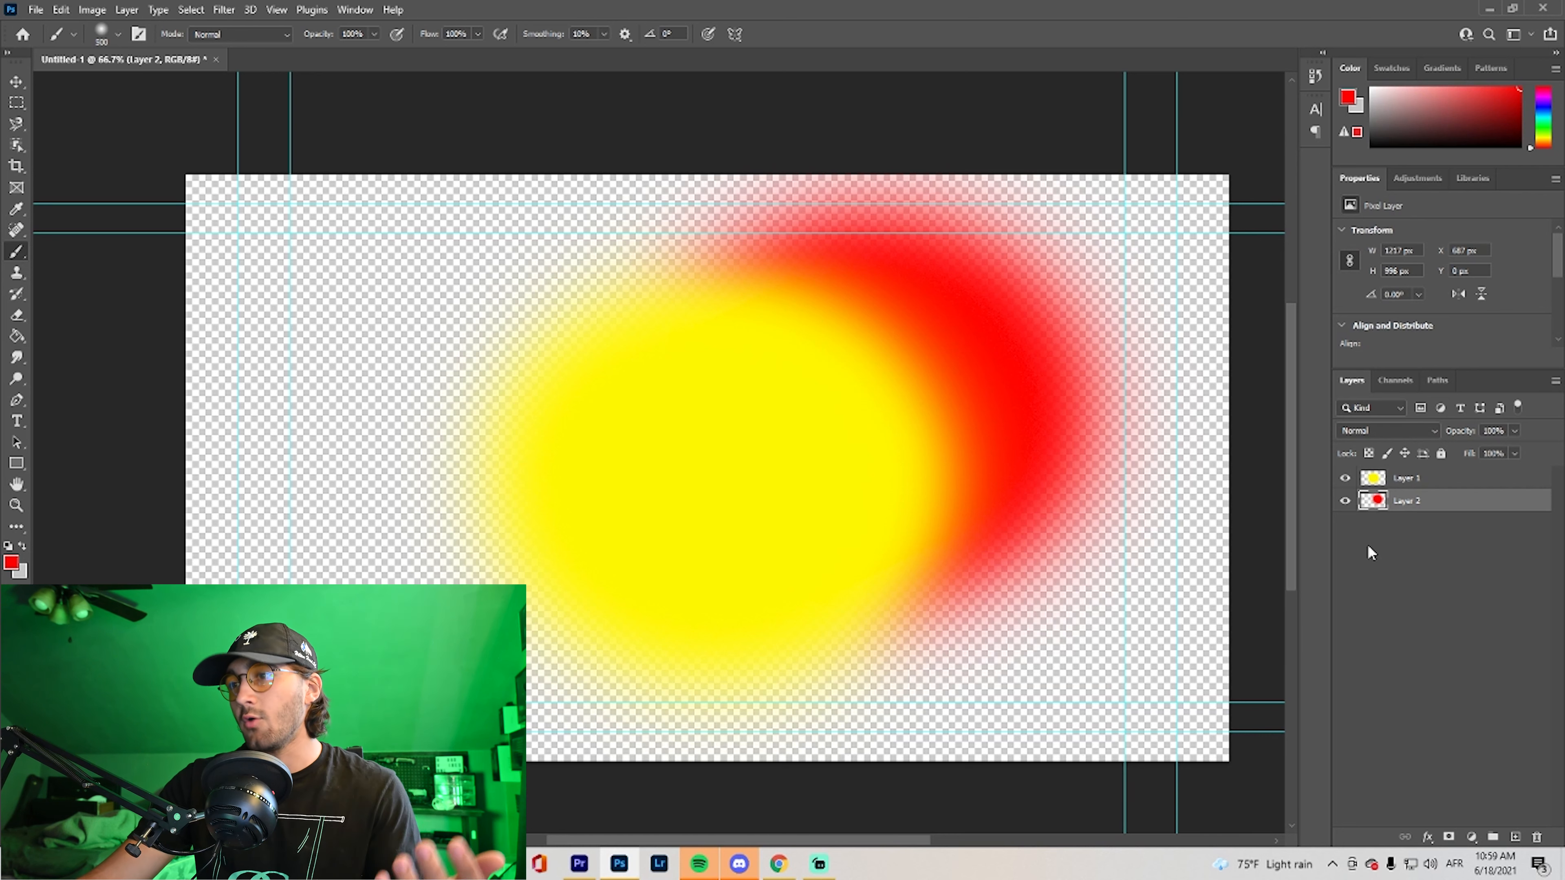
click(1345, 501)
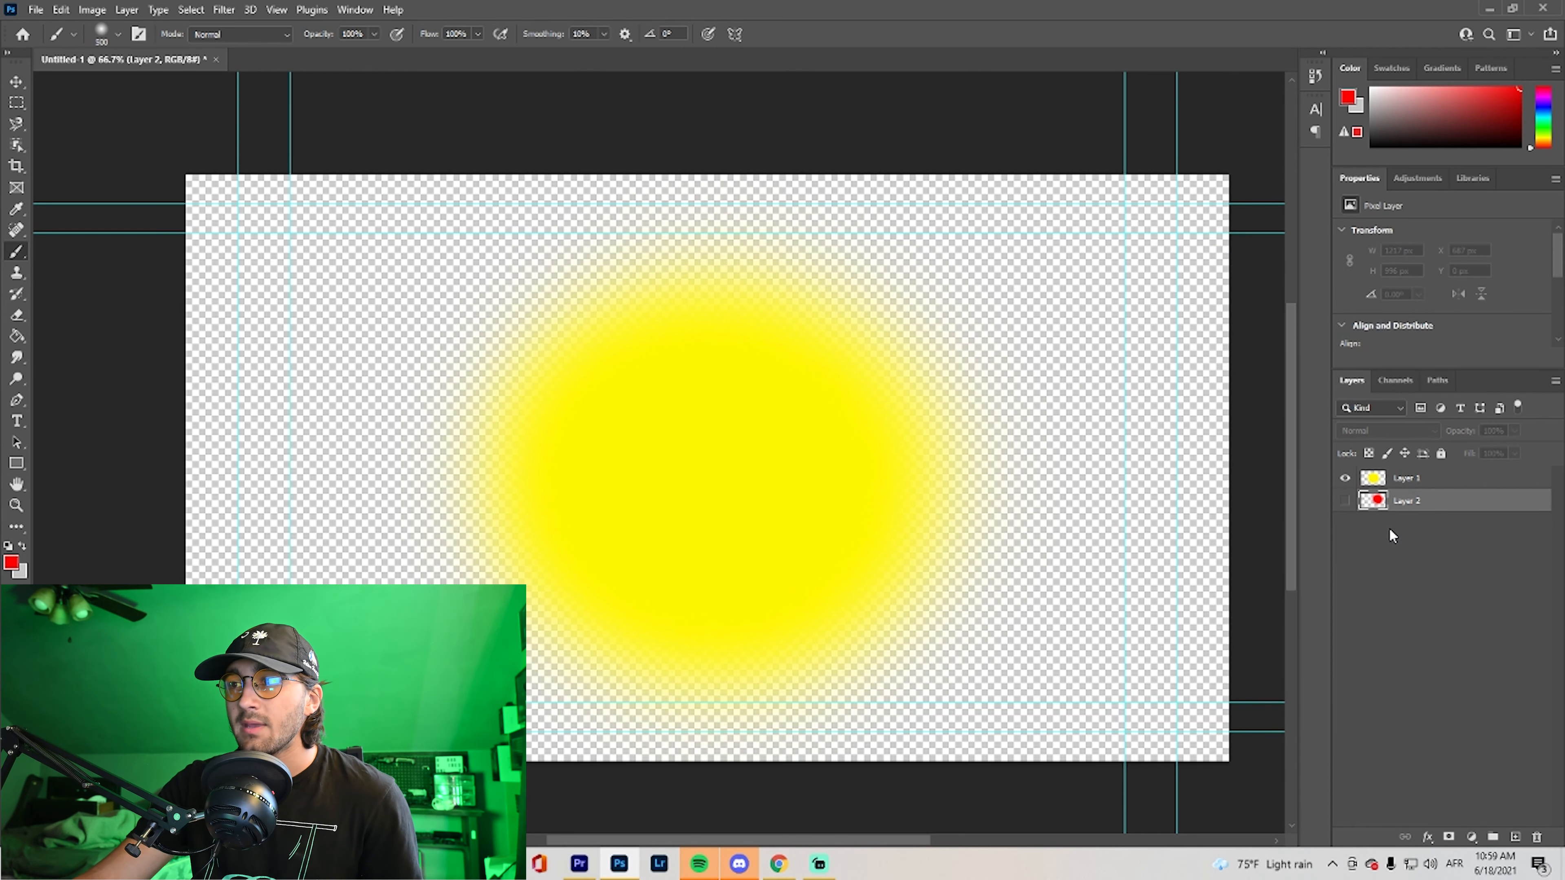
click(1345, 501)
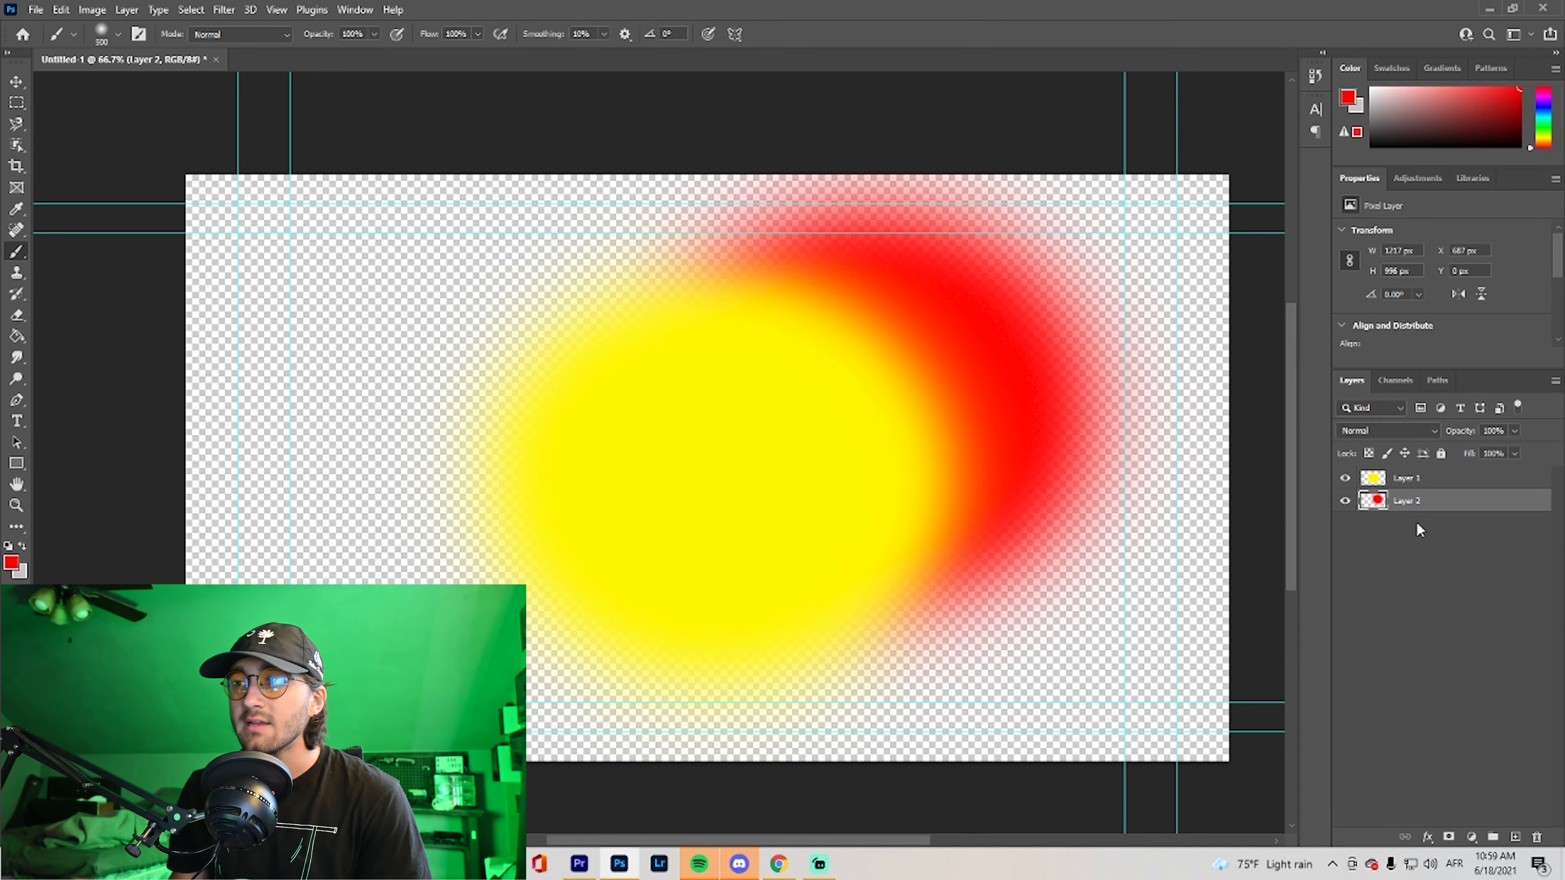
click(1346, 480)
click(1345, 479)
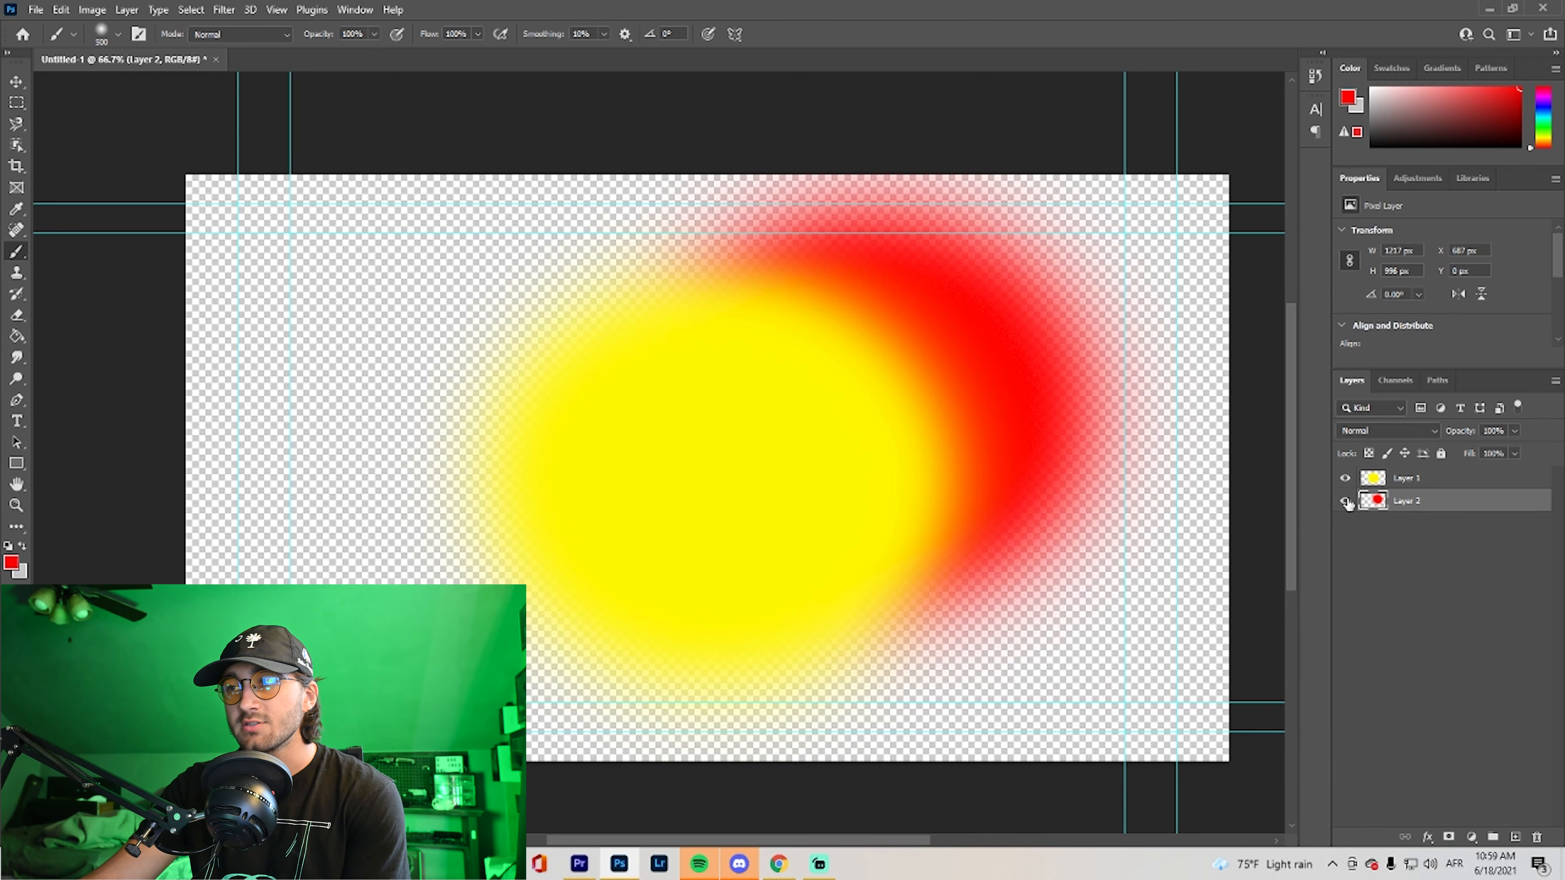
click(1345, 501)
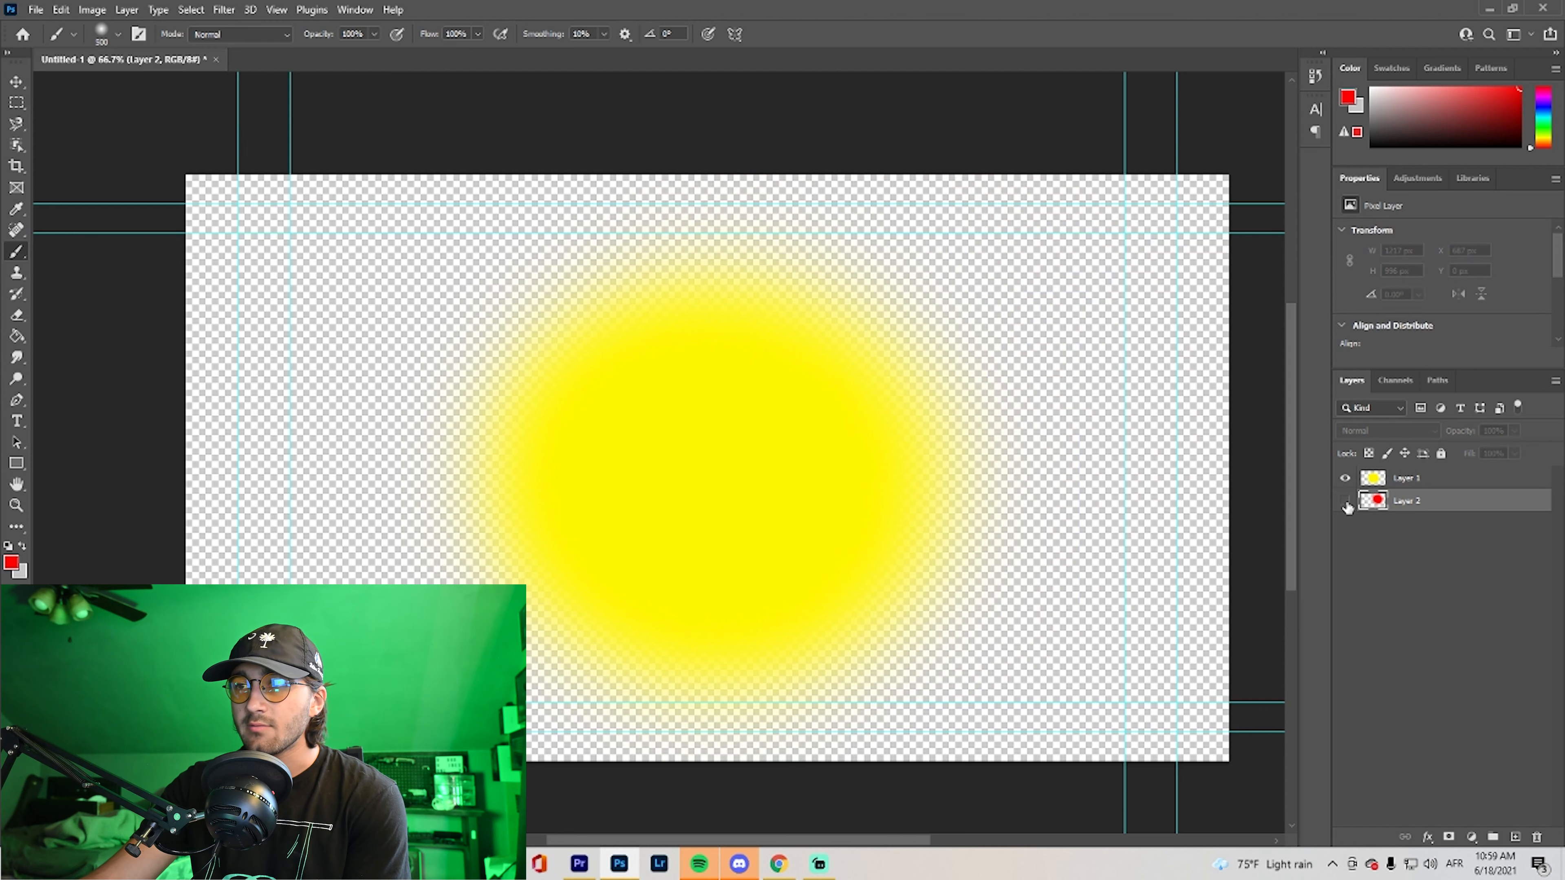
click(1346, 501)
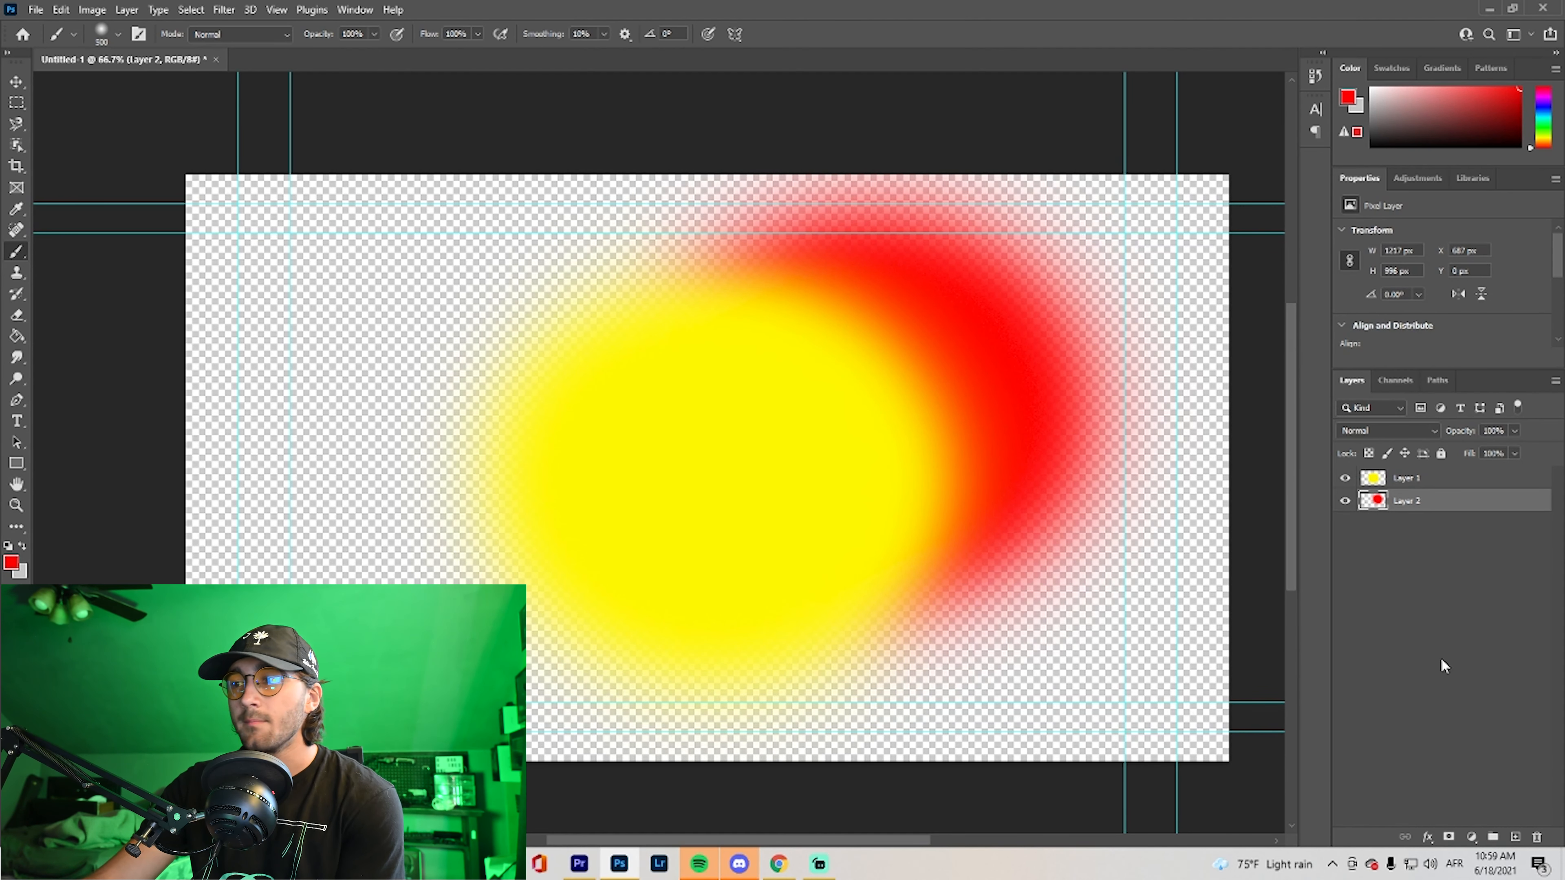
Add a new layer between the yellow and red layers and paint a light grey stroke across the yellow spot's upper-left part
click(1517, 836)
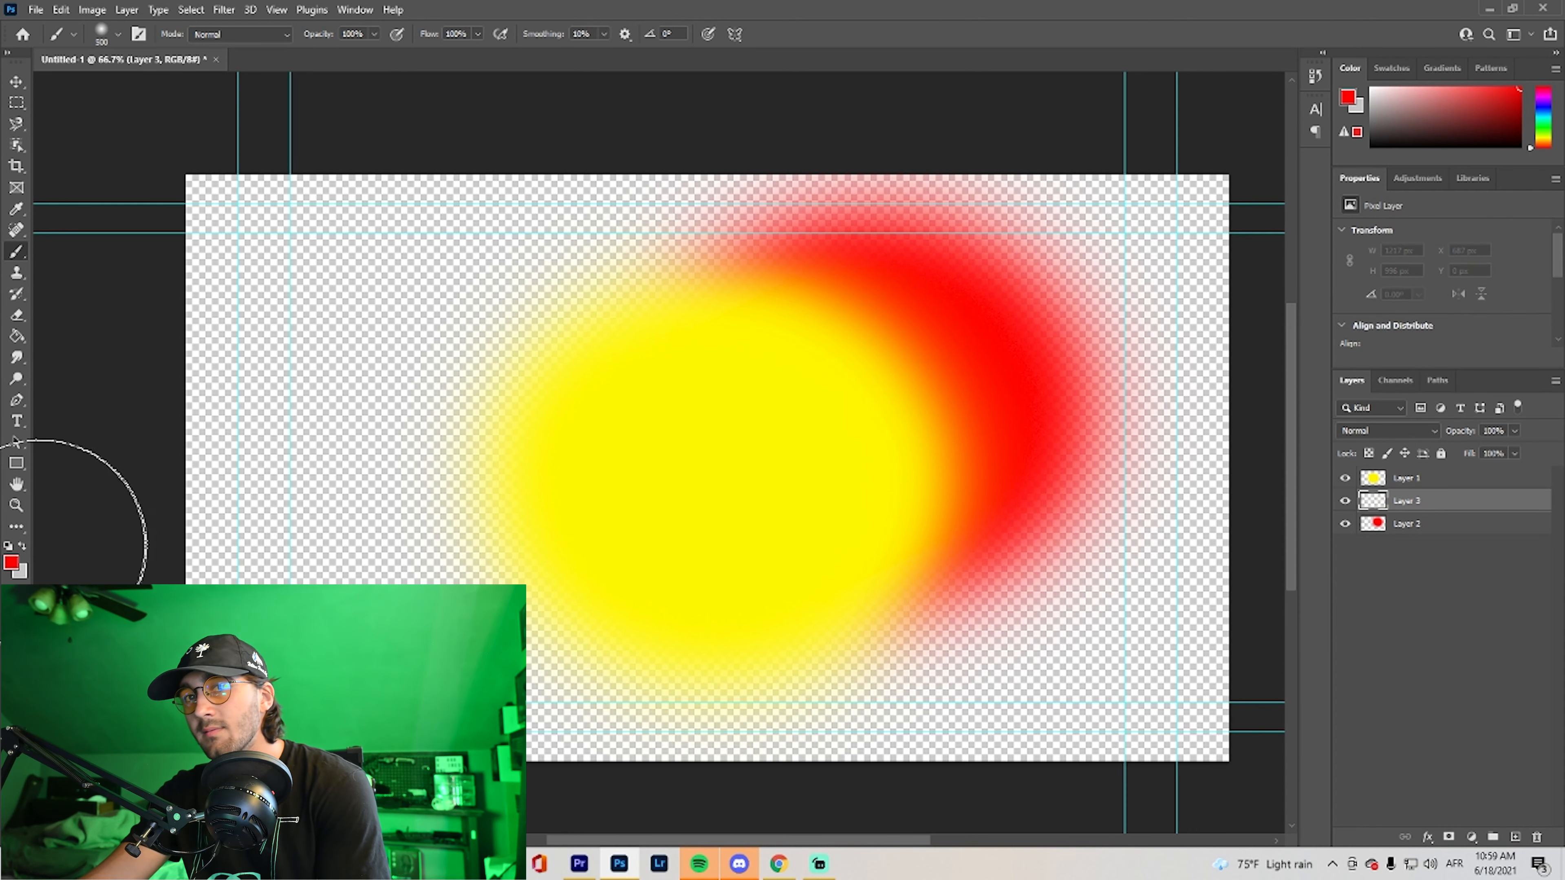
click(22, 545)
mouse_move(644, 419)
mouse_down()
mouse_move(524, 367)
mouse_move(400, 387)
mouse_move(472, 390)
mouse_up()
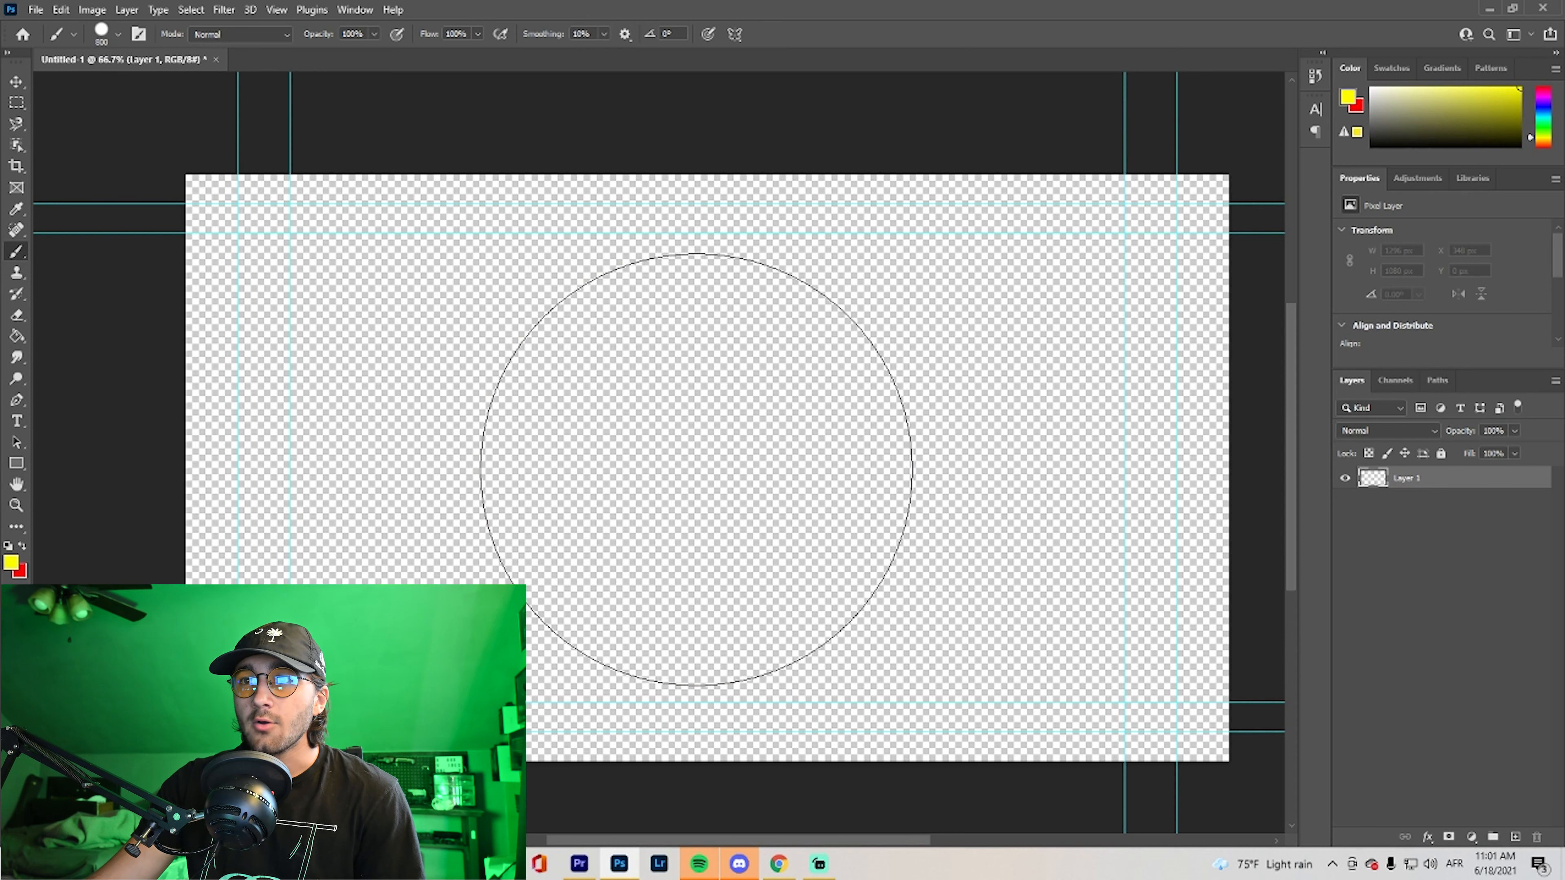
Stamp a hard-edged yellow circle 800 px in diameter near the middle of the canvas on Layer 1
click(695, 469)
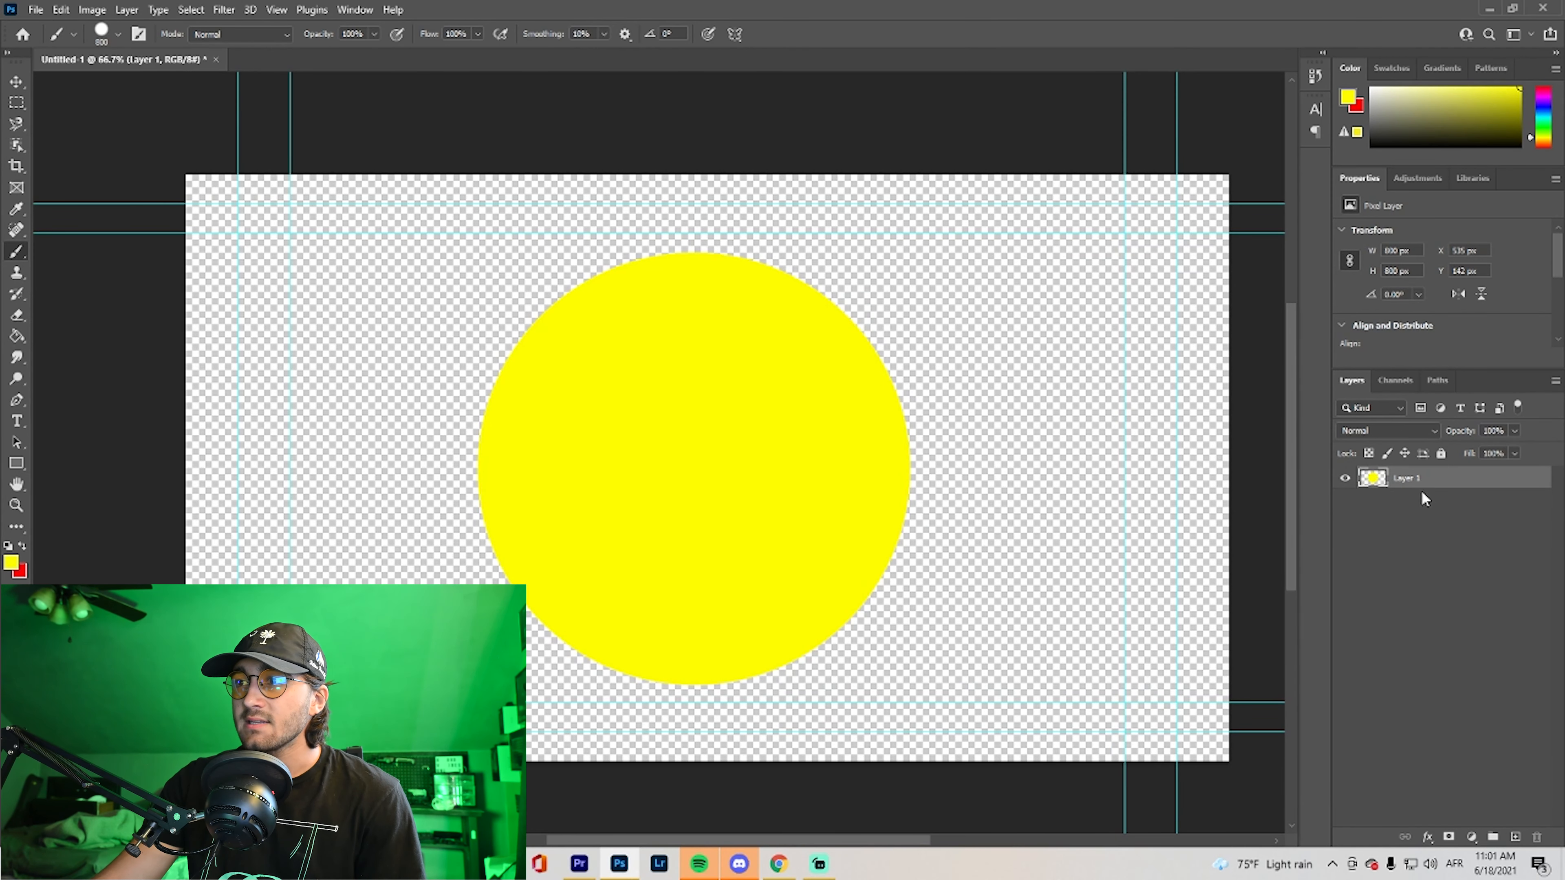
Add a new layer and stamp two black eyes on the yellow circle with a 150 px brush
click(1515, 837)
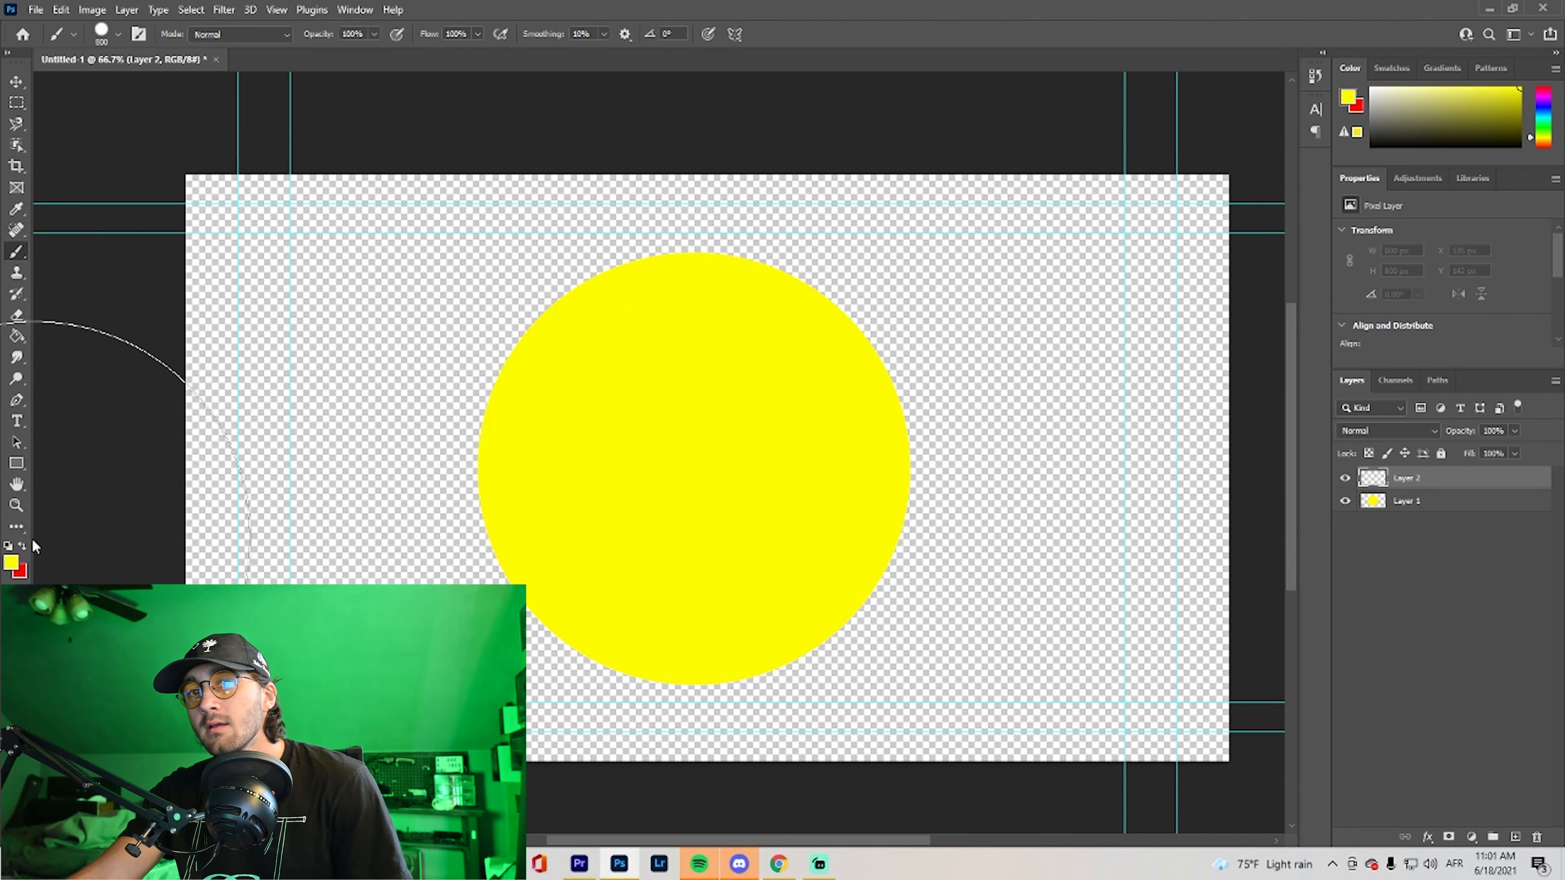
click(12, 564)
drag(625, 387, 555, 582)
click(961, 297)
key(bracketleft)
key(bracketleft)
key(bracketleft)
key(bracketleft)
key(bracketleft)
key(bracketleft)
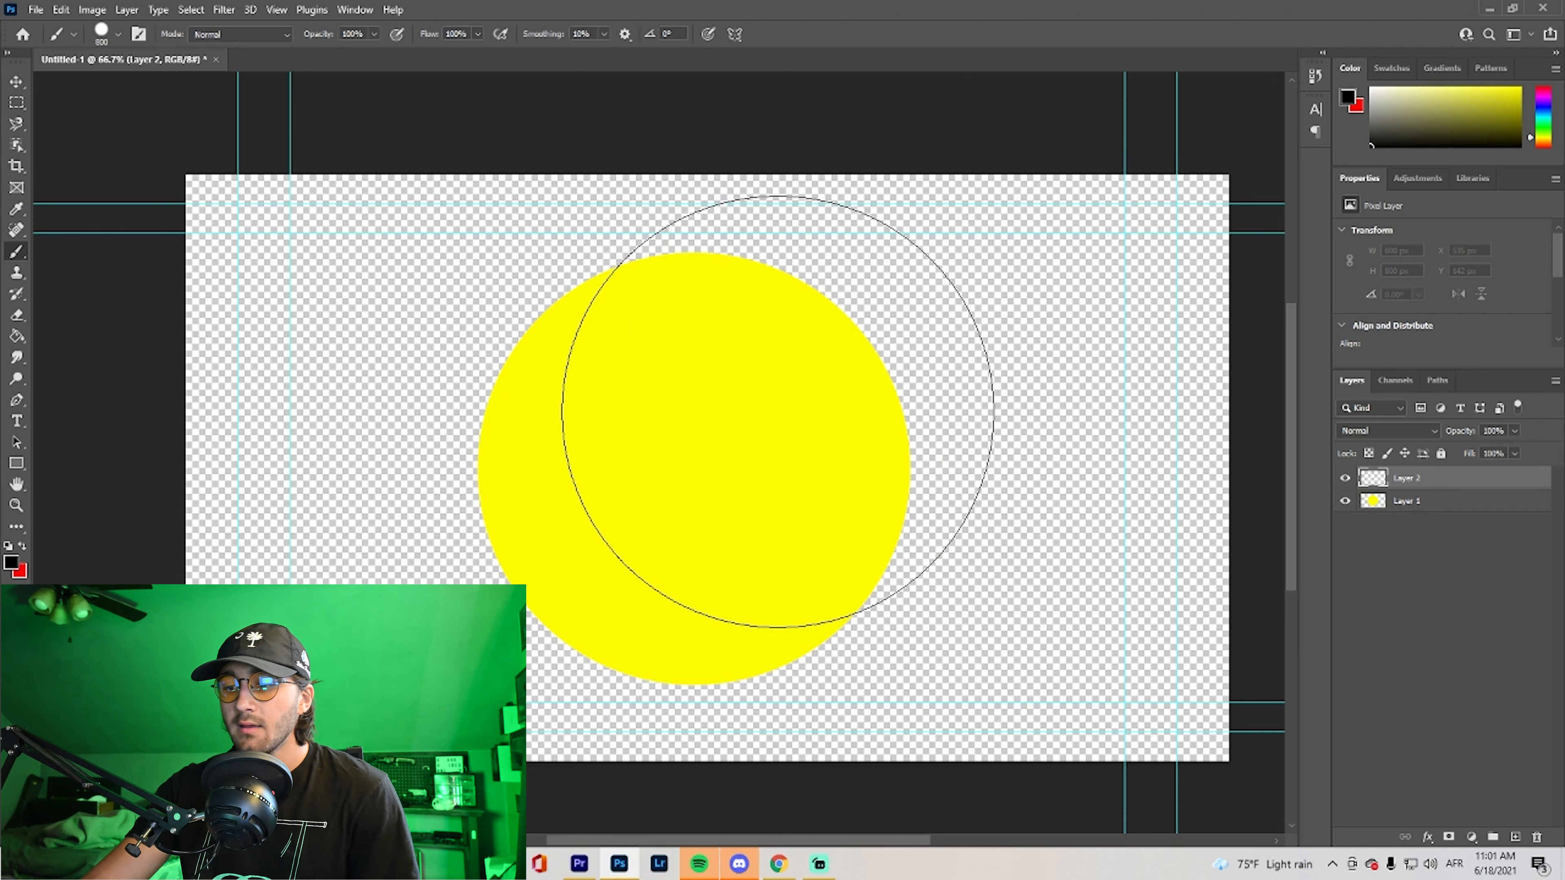
key(bracketleft)
key(bracketleft)
key(bracketleft)
key(bracketleft)
key(bracketleft)
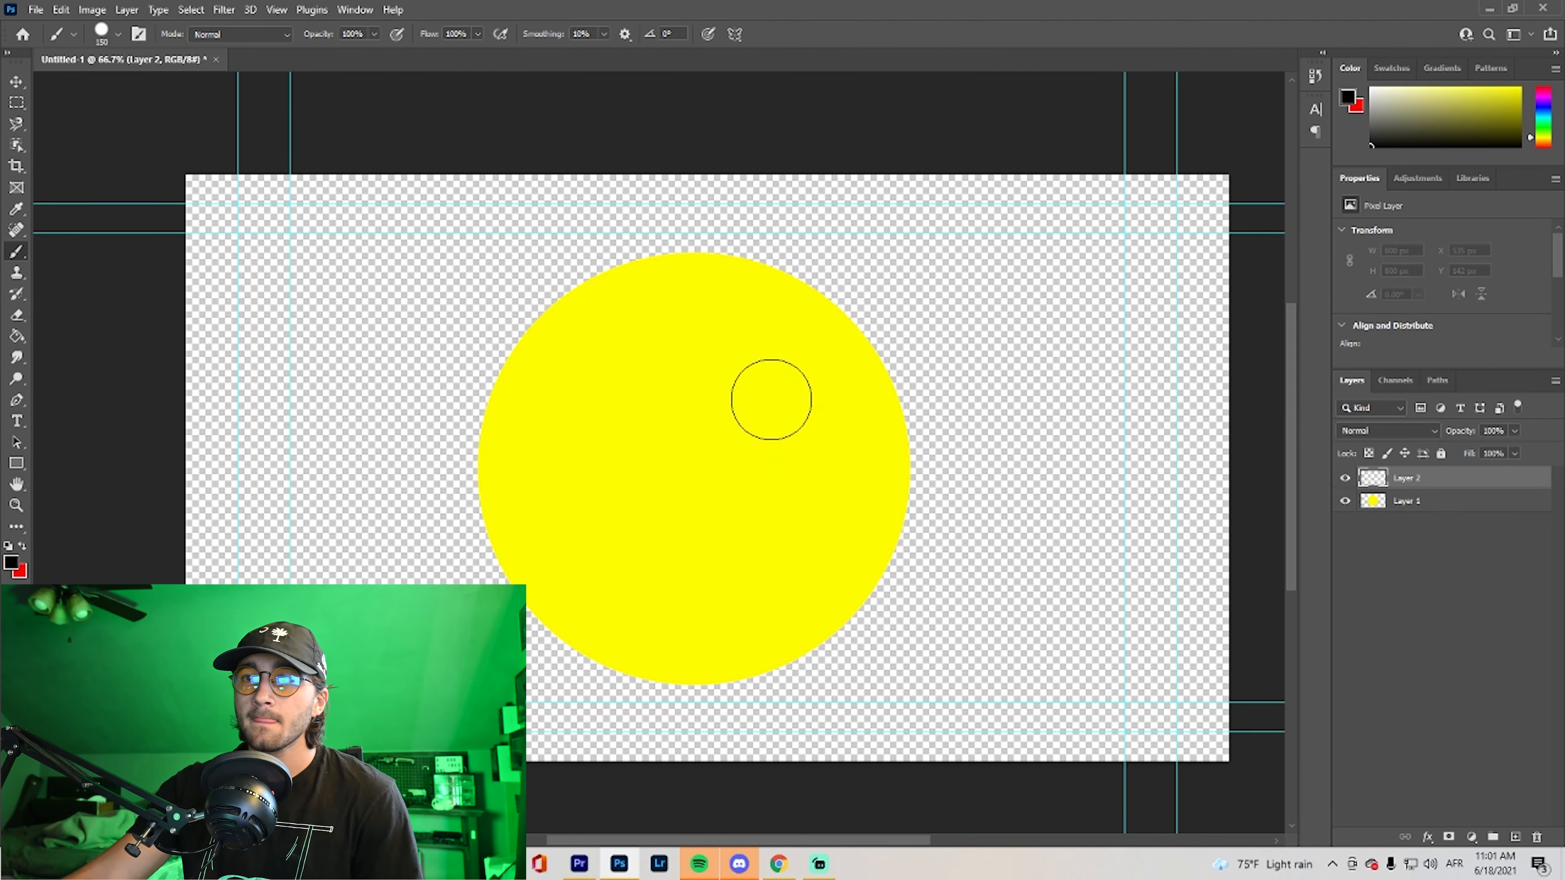
click(590, 423)
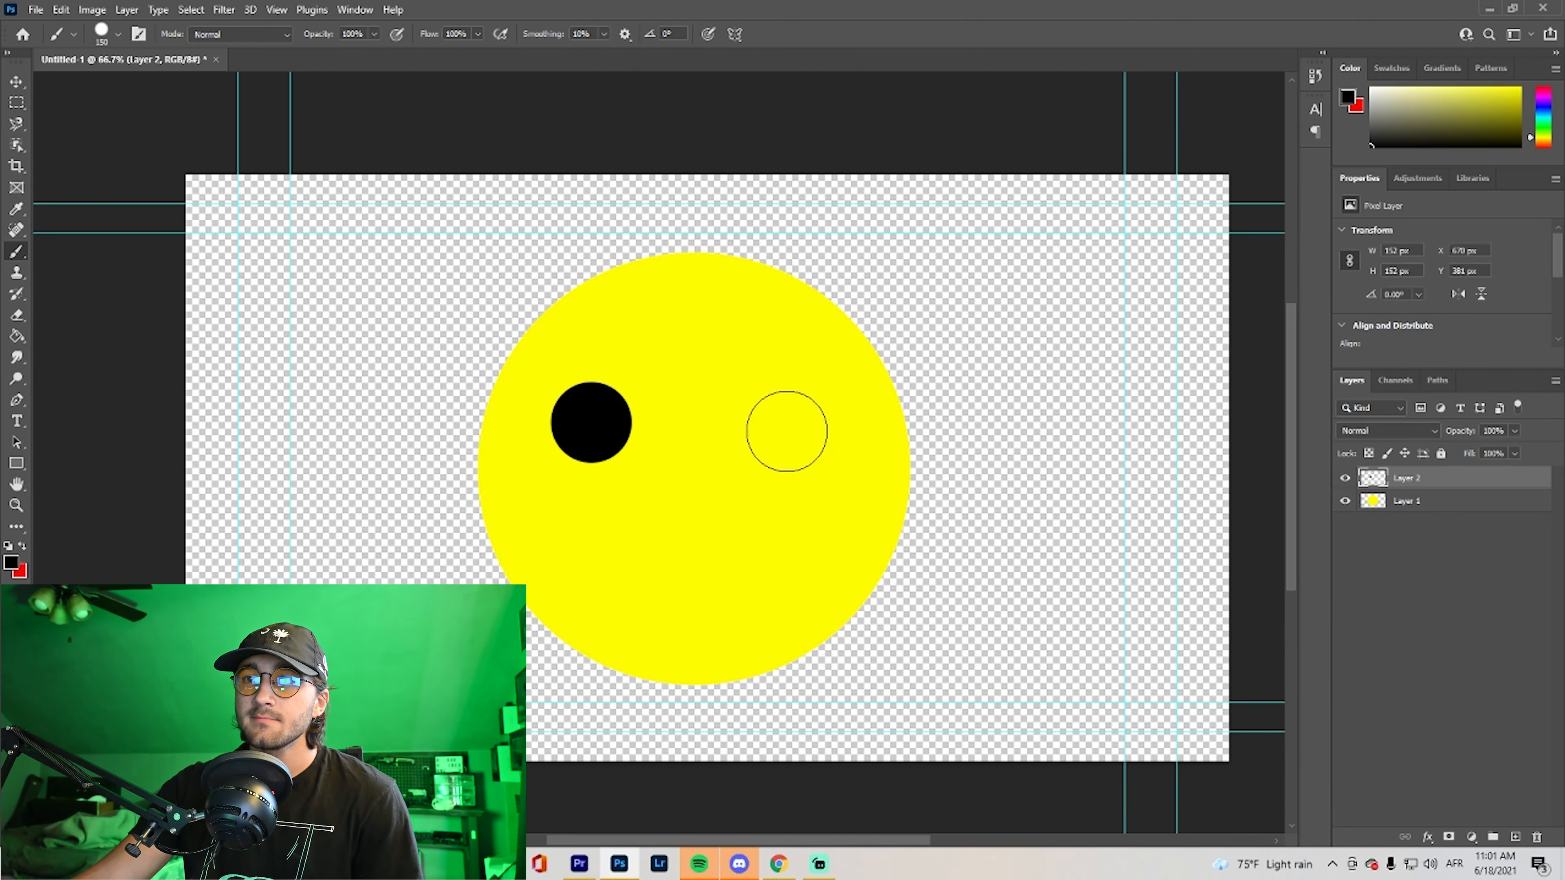
click(790, 429)
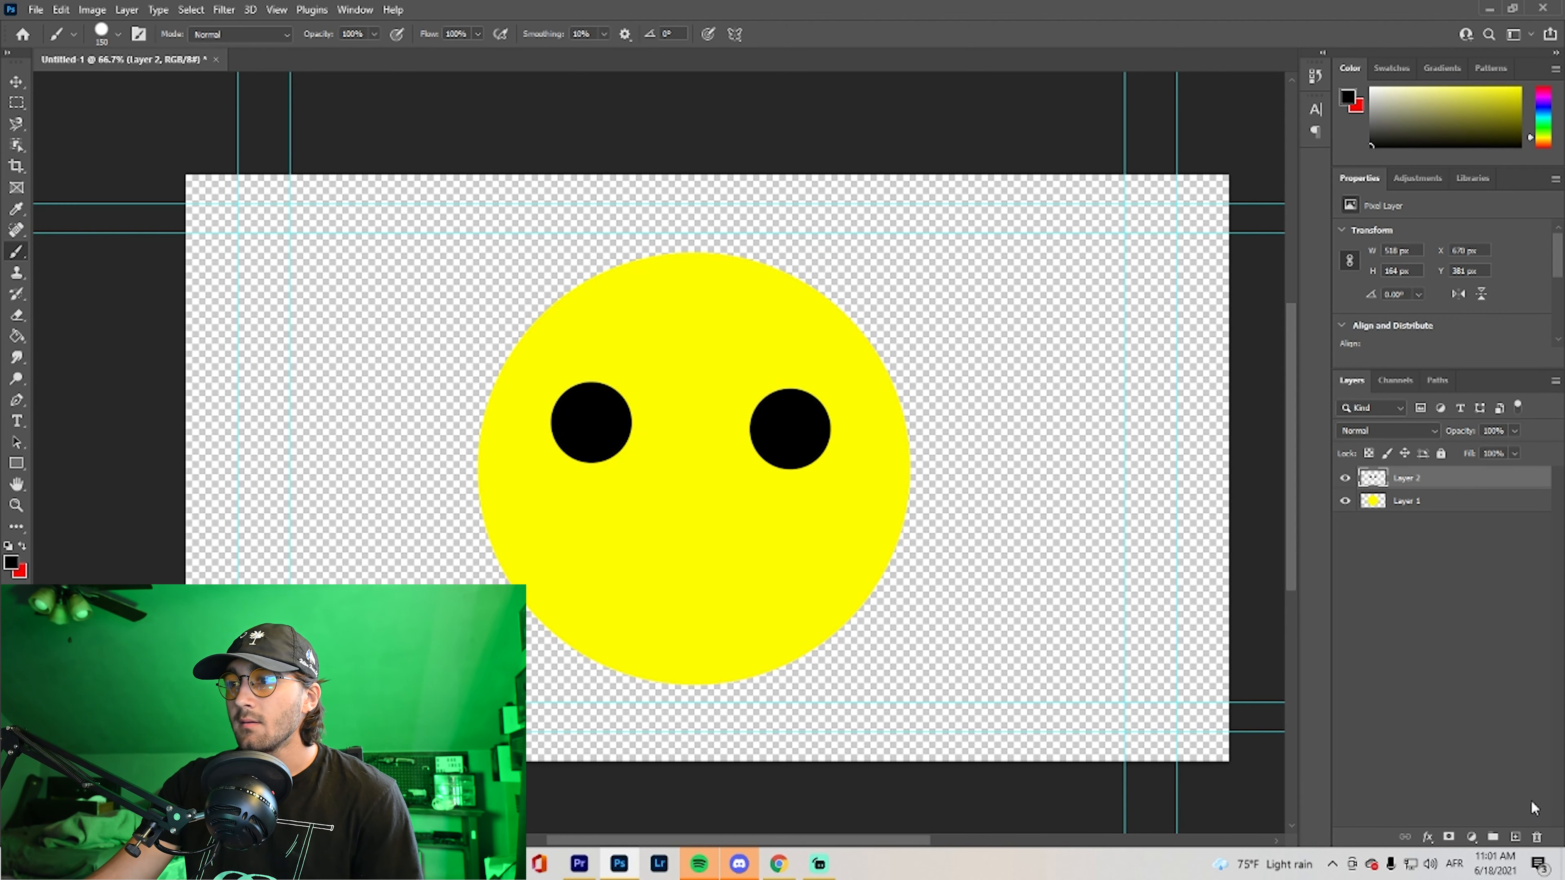
Add a new layer and paint a black smile about 549 px wide below the eyes with a 50 px brush
click(1515, 836)
key(bracketleft)
key(bracketleft)
key(bracketleft)
key(bracketleft)
key(bracketleft)
key(bracketleft)
key(bracketleft)
mouse_move(563, 551)
mouse_down()
mouse_move(588, 572)
mouse_move(699, 591)
mouse_move(794, 558)
mouse_move(833, 526)
mouse_up()
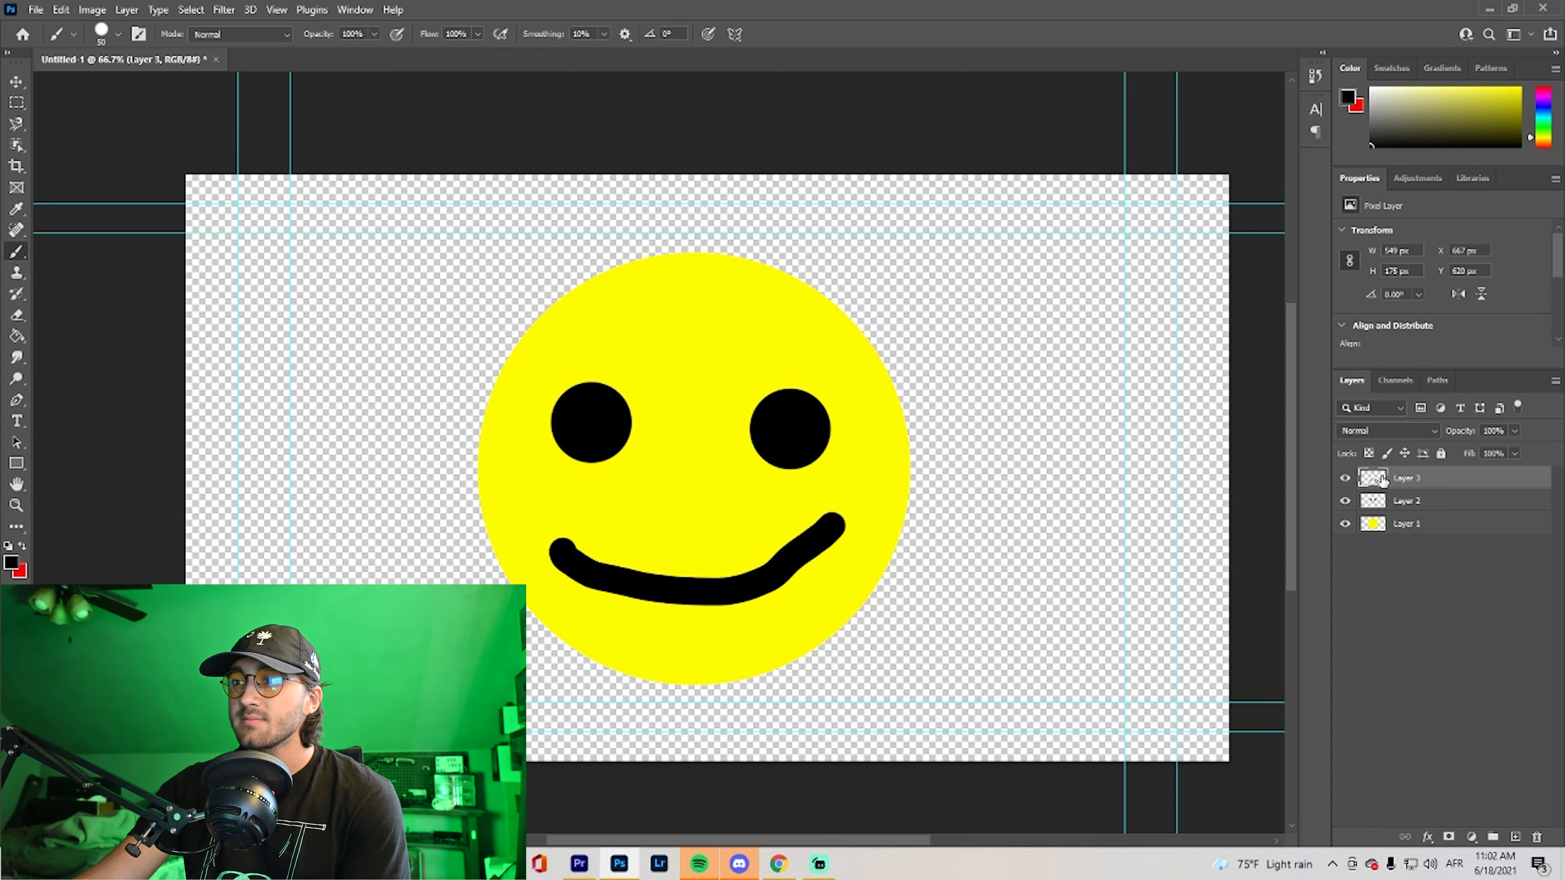
Open the yellow circle layer's name for editing and leave it without entering a new one
double_click(1414, 525)
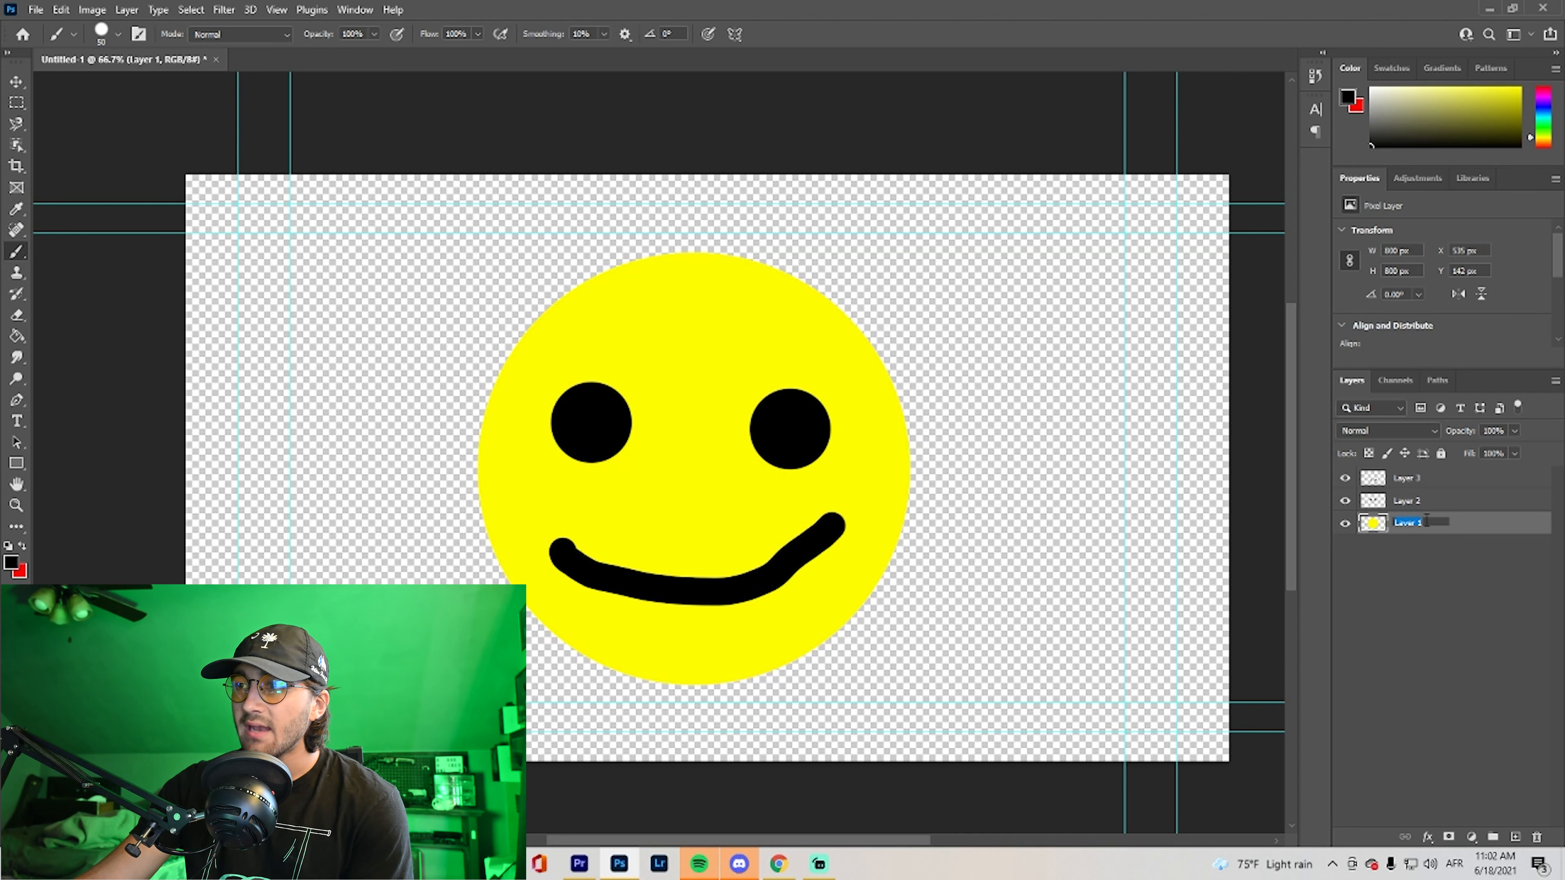
click(1423, 573)
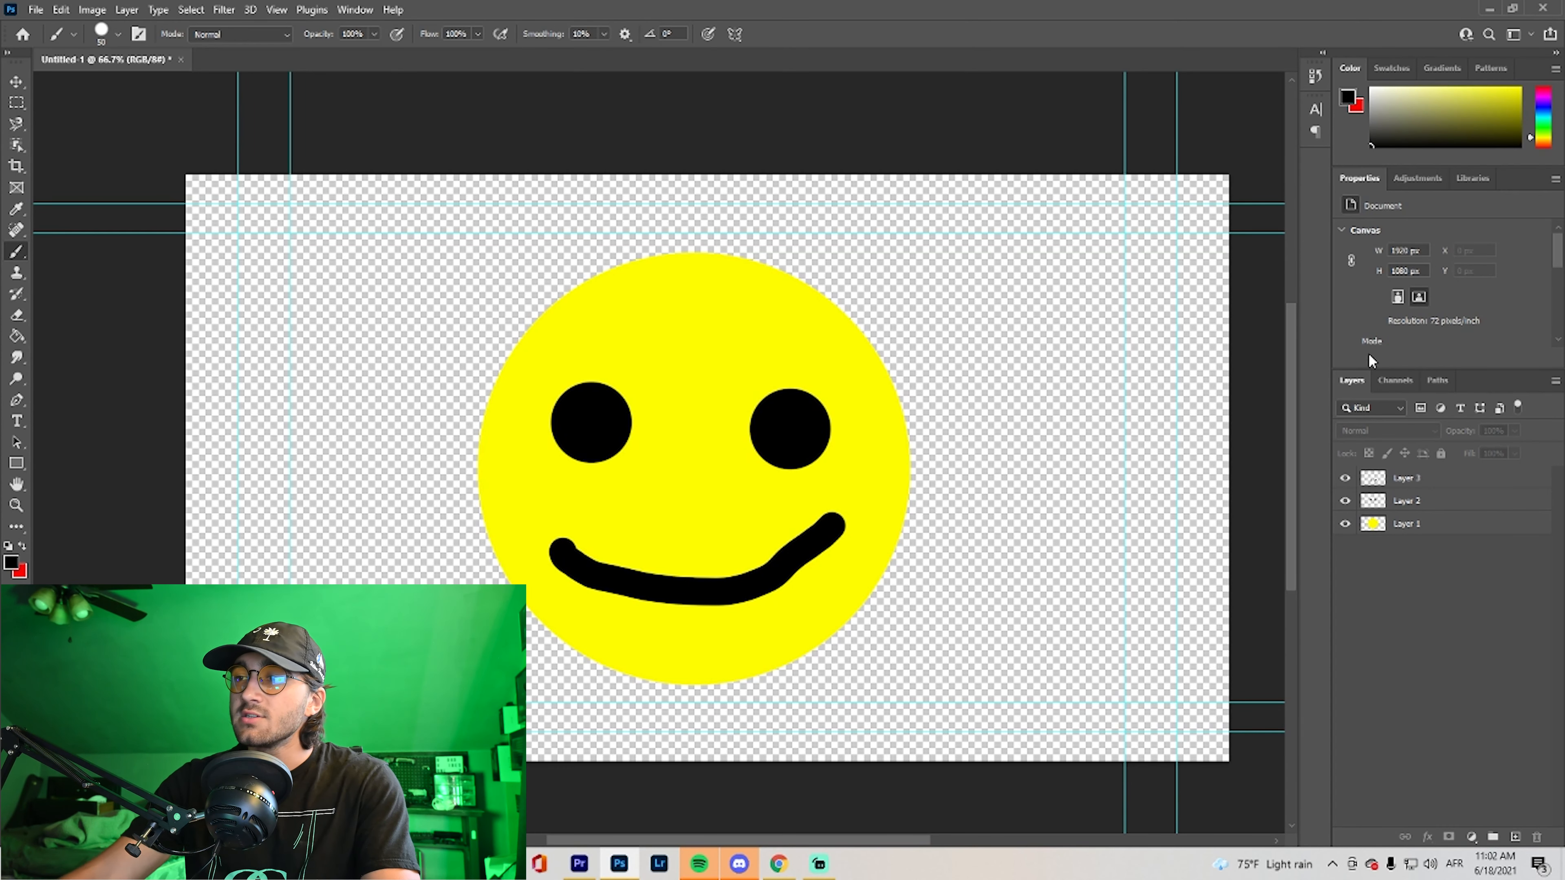
Select Layer 1, Layer 2 and Layer 3 together and put them in a group
click(1422, 484)
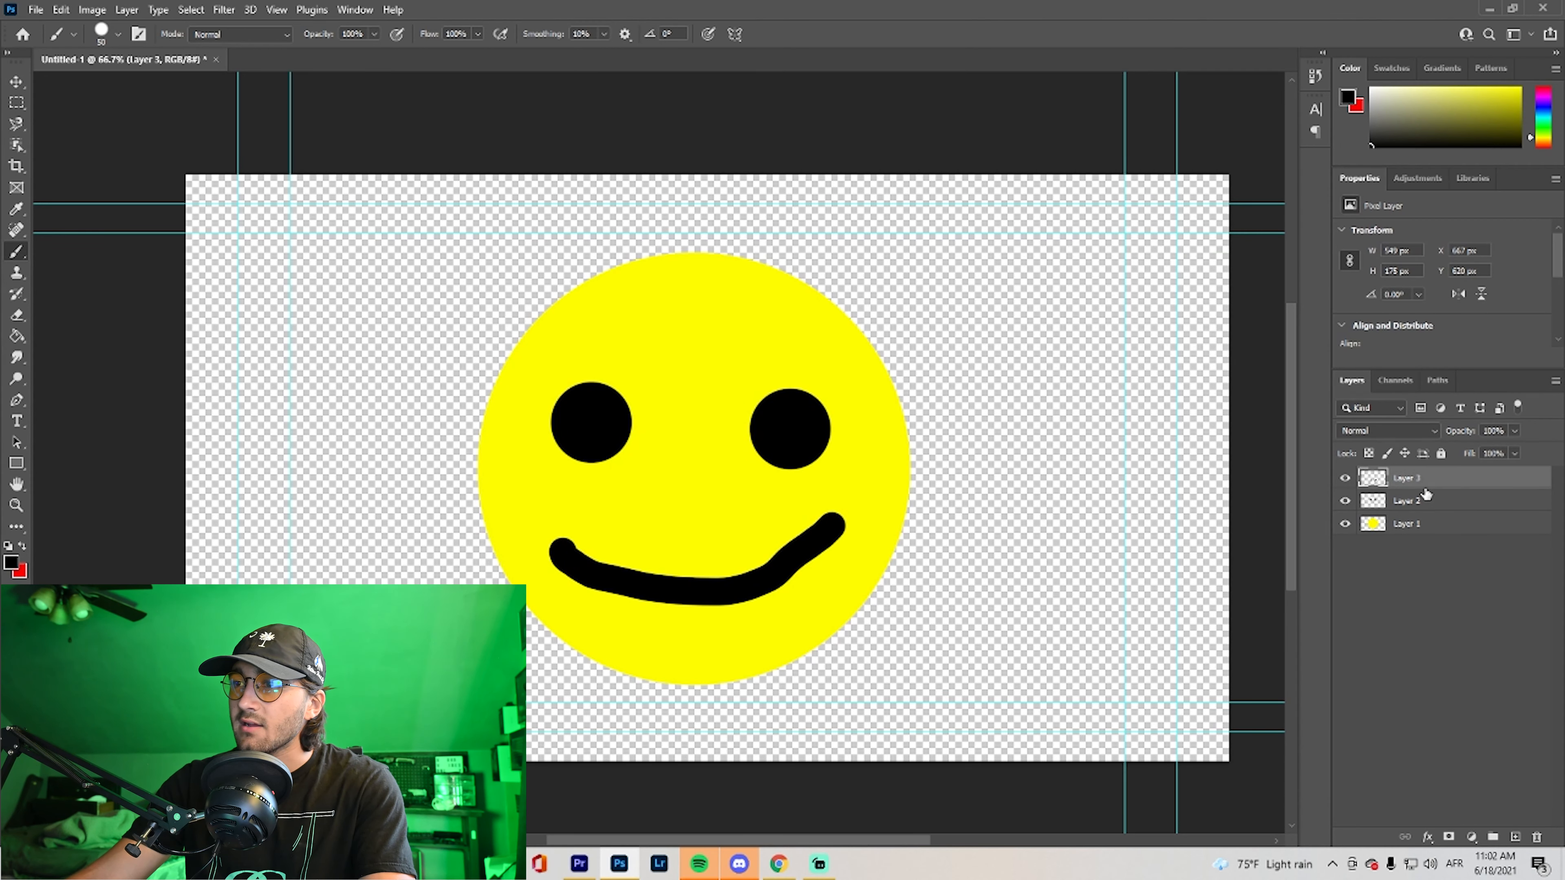
shift+click(1434, 529)
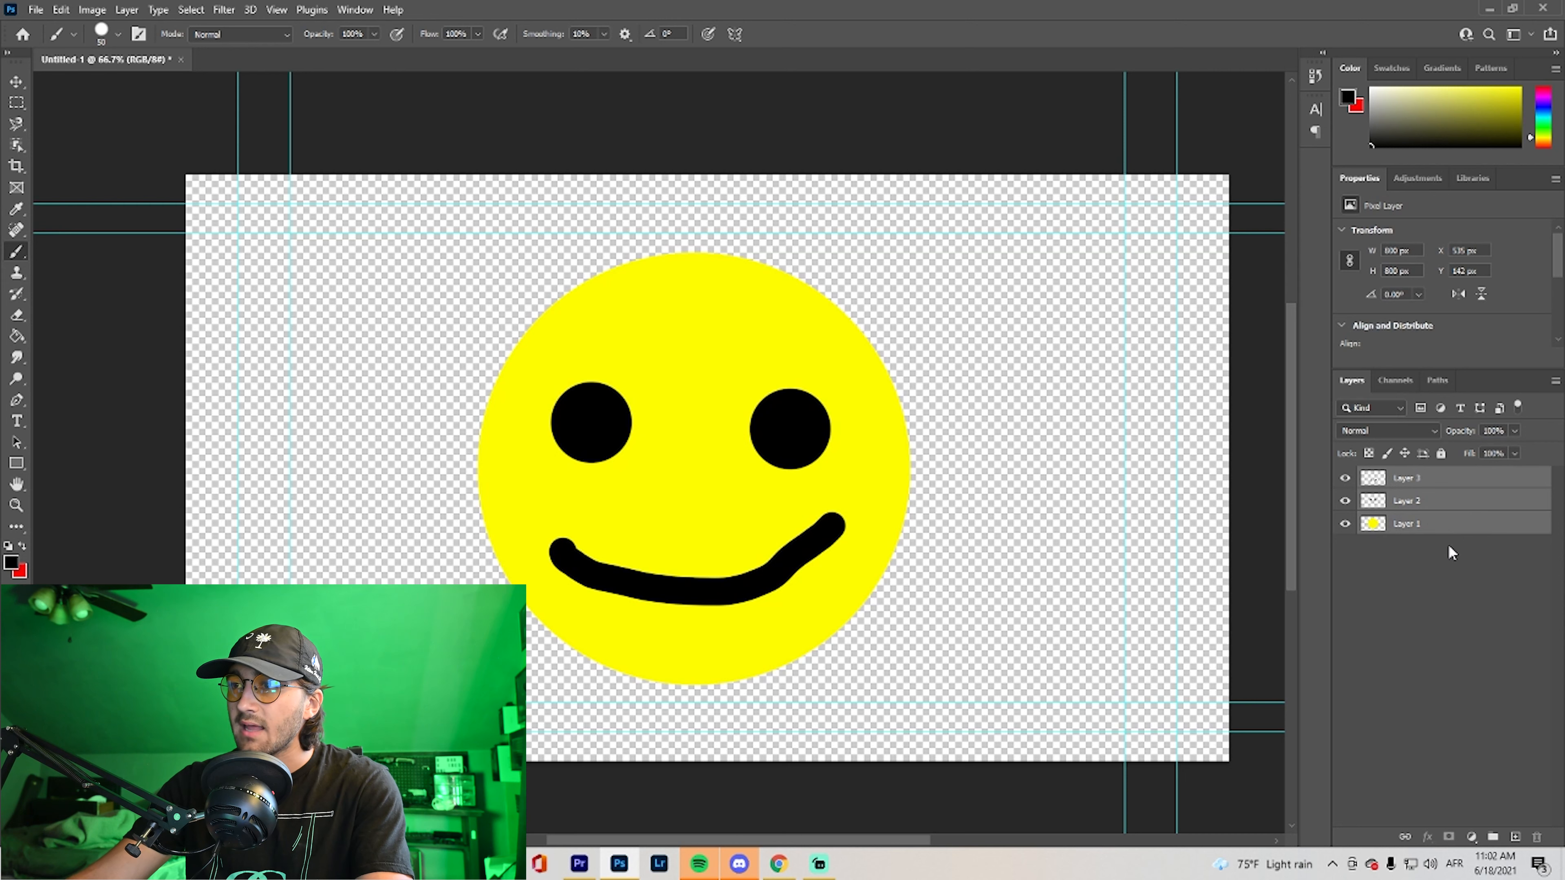
click(1492, 838)
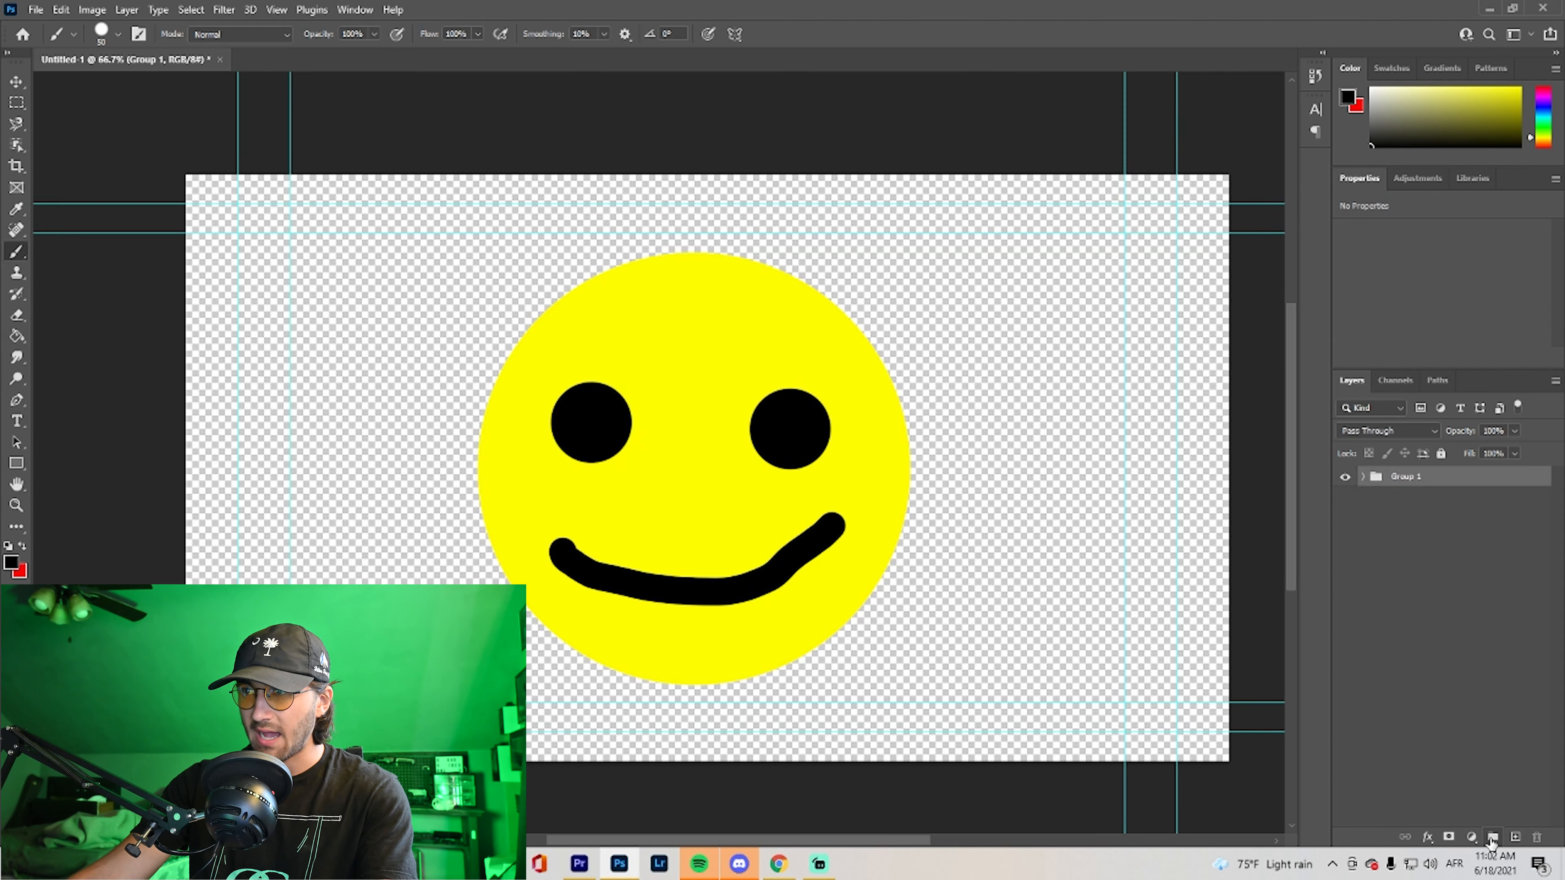
Rename the group as face, and expand and collapse it to view its layers
double_click(1411, 478)
key(BackSpace)
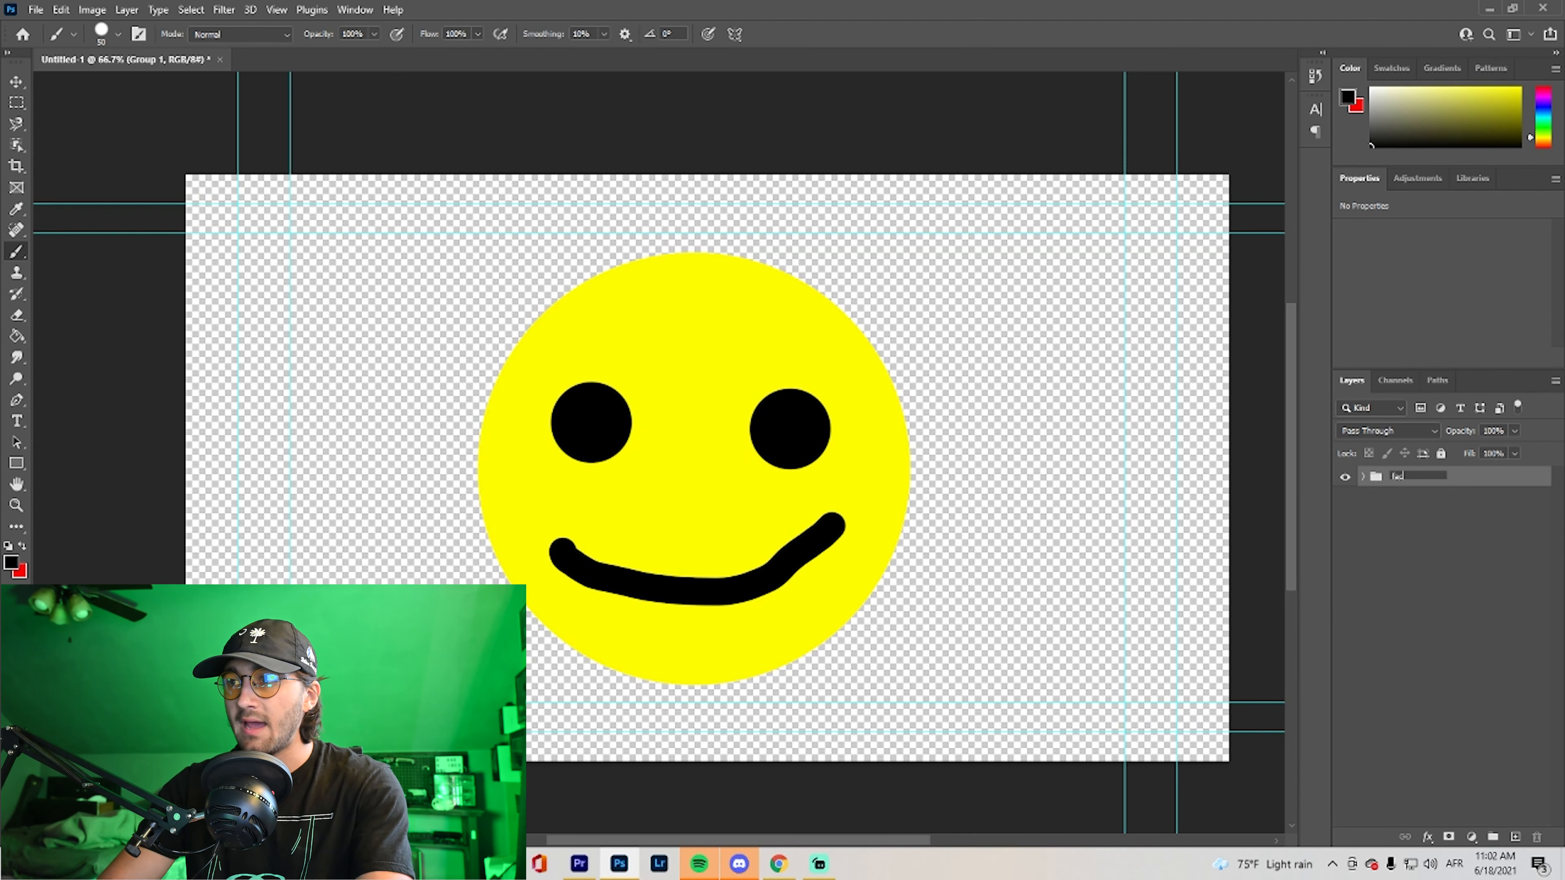
click(1426, 526)
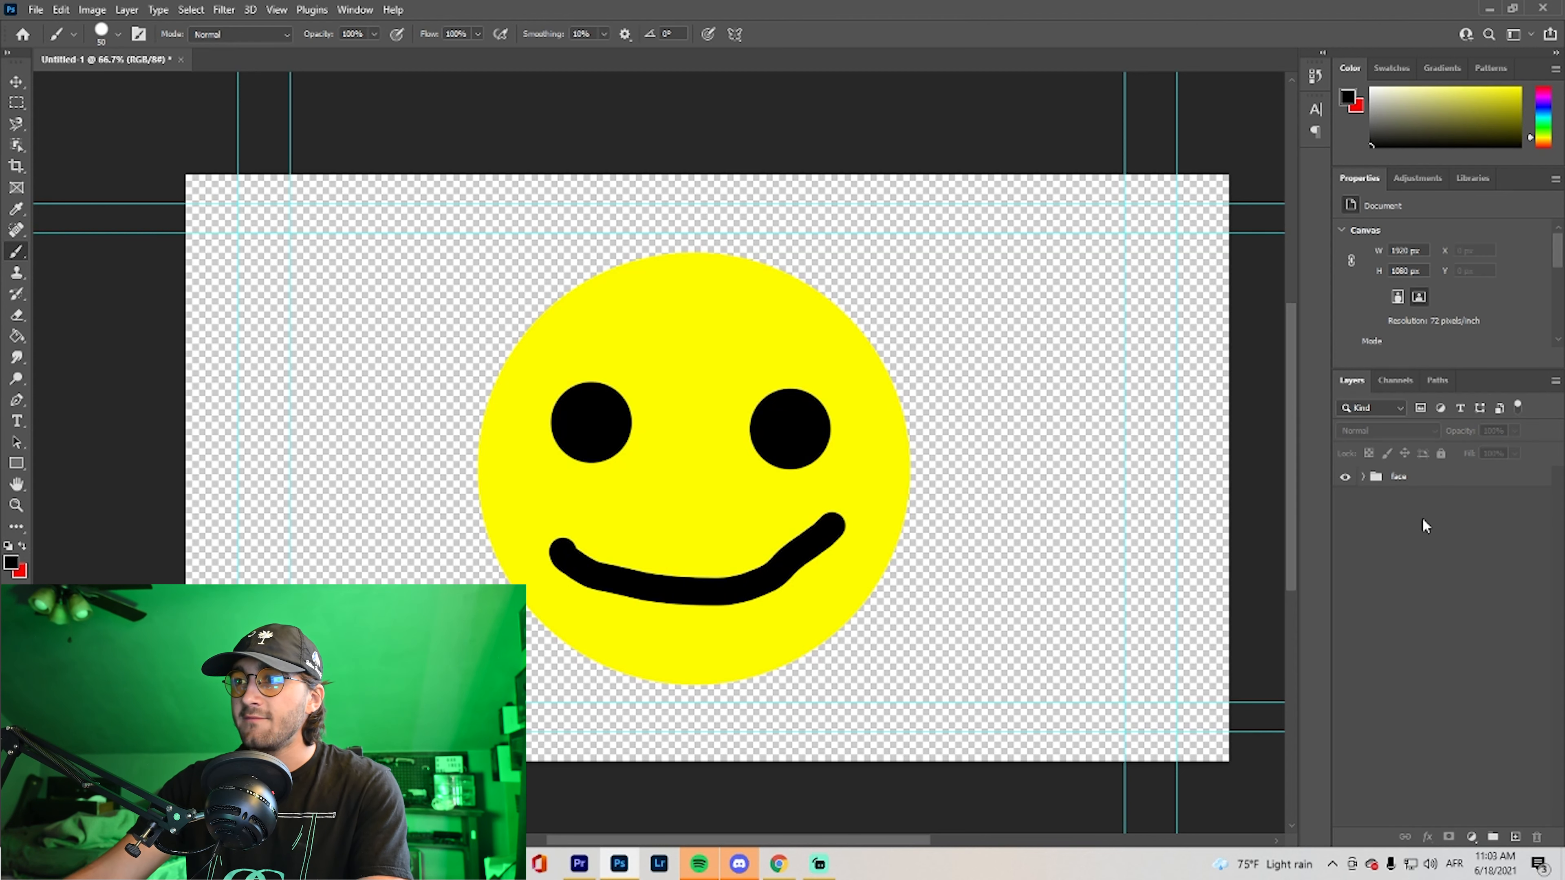
click(1362, 477)
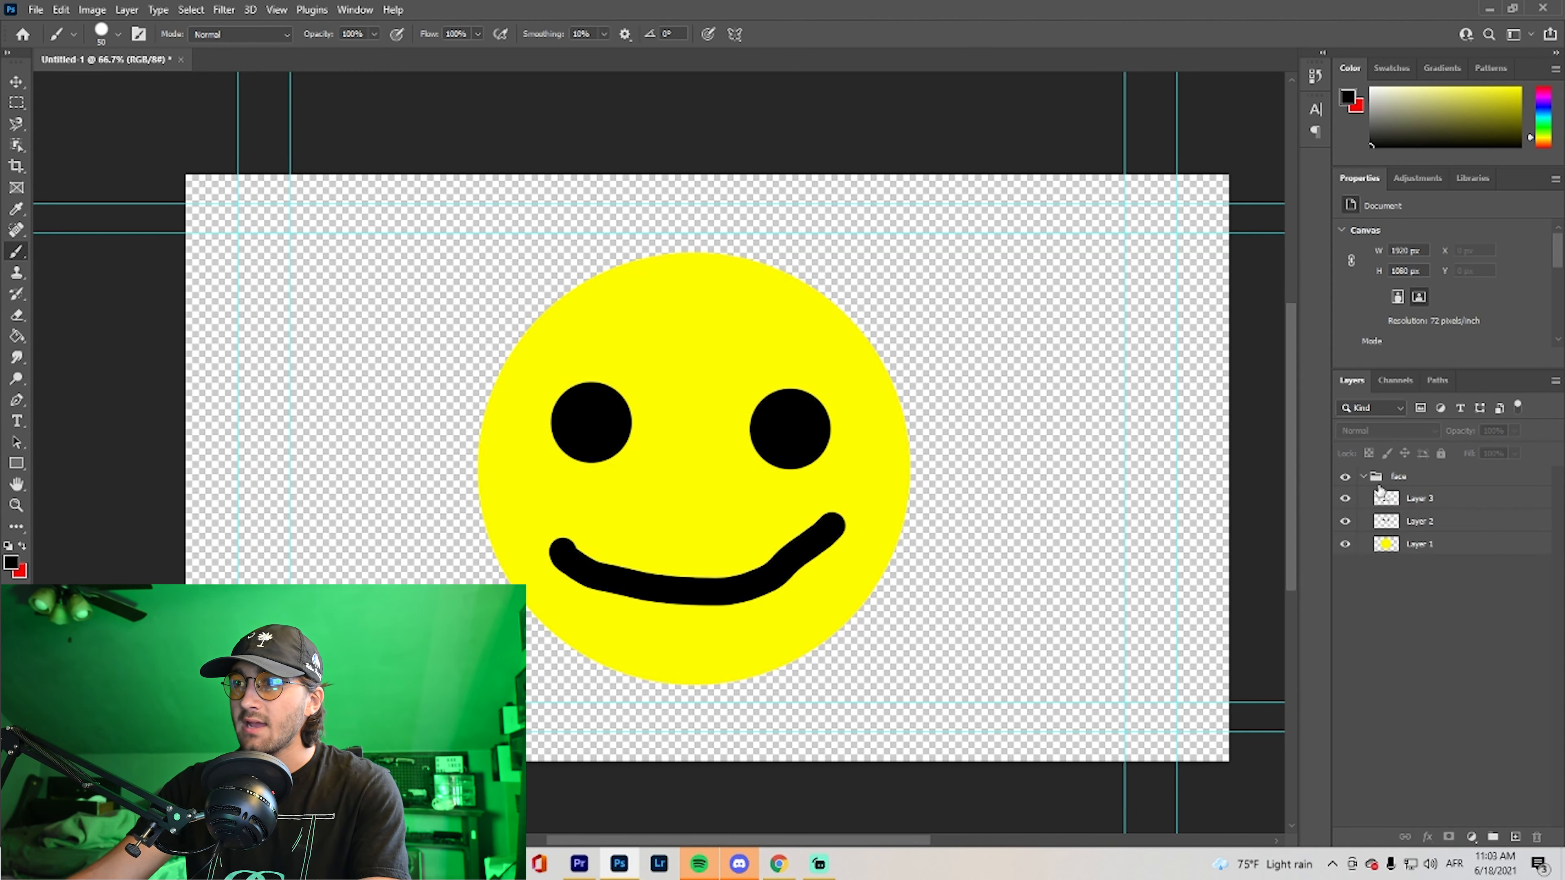
click(1363, 477)
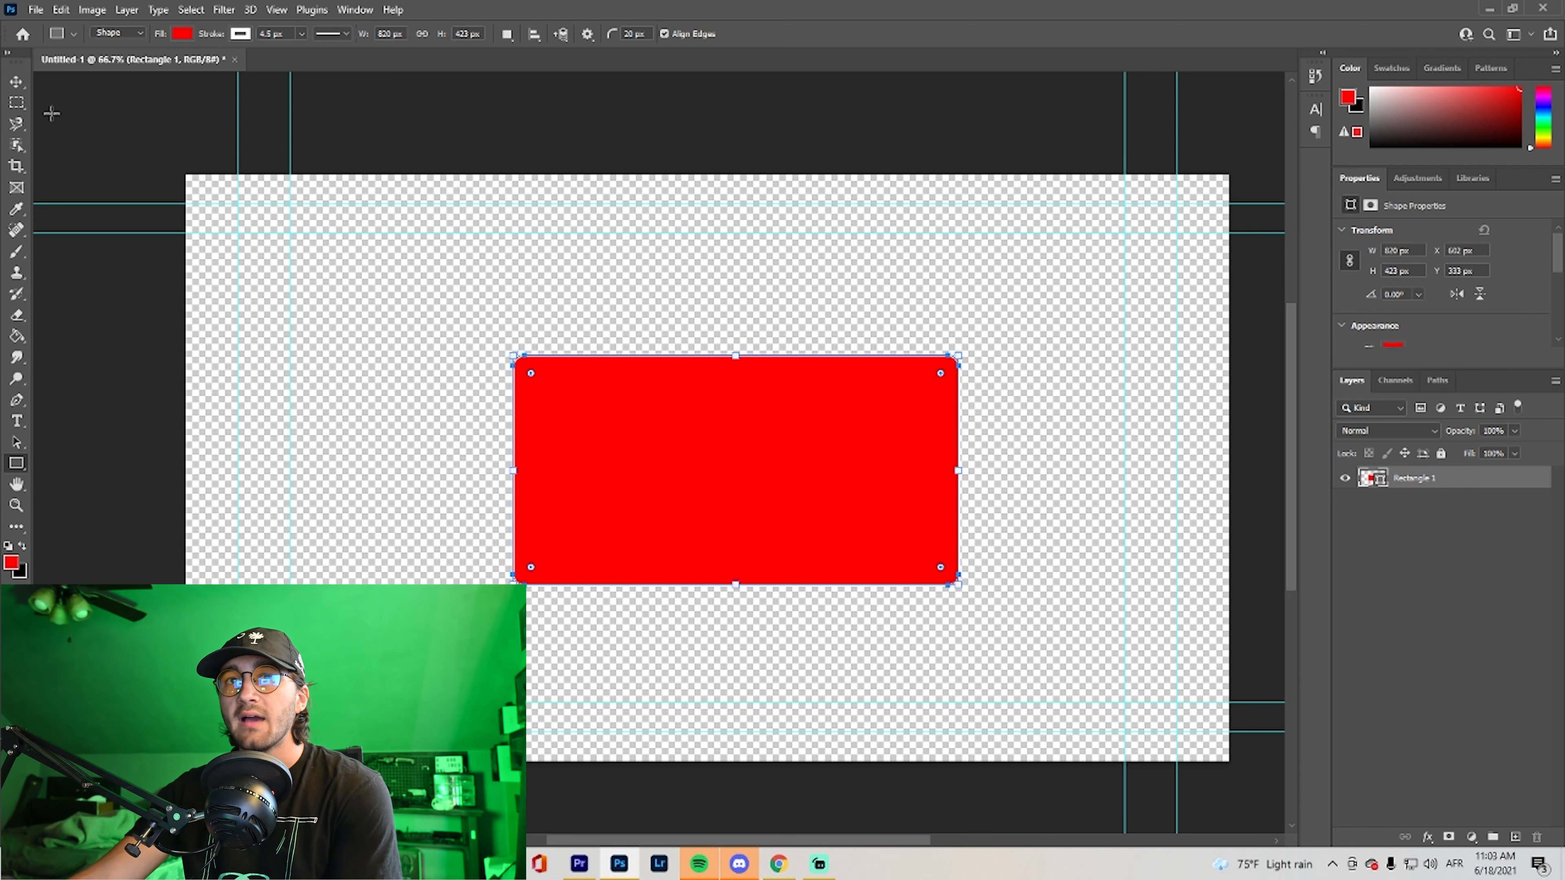
Select the Rectangle 1 layer with the Move tool active and view the available layer effects without choosing one
click(17, 81)
click(534, 285)
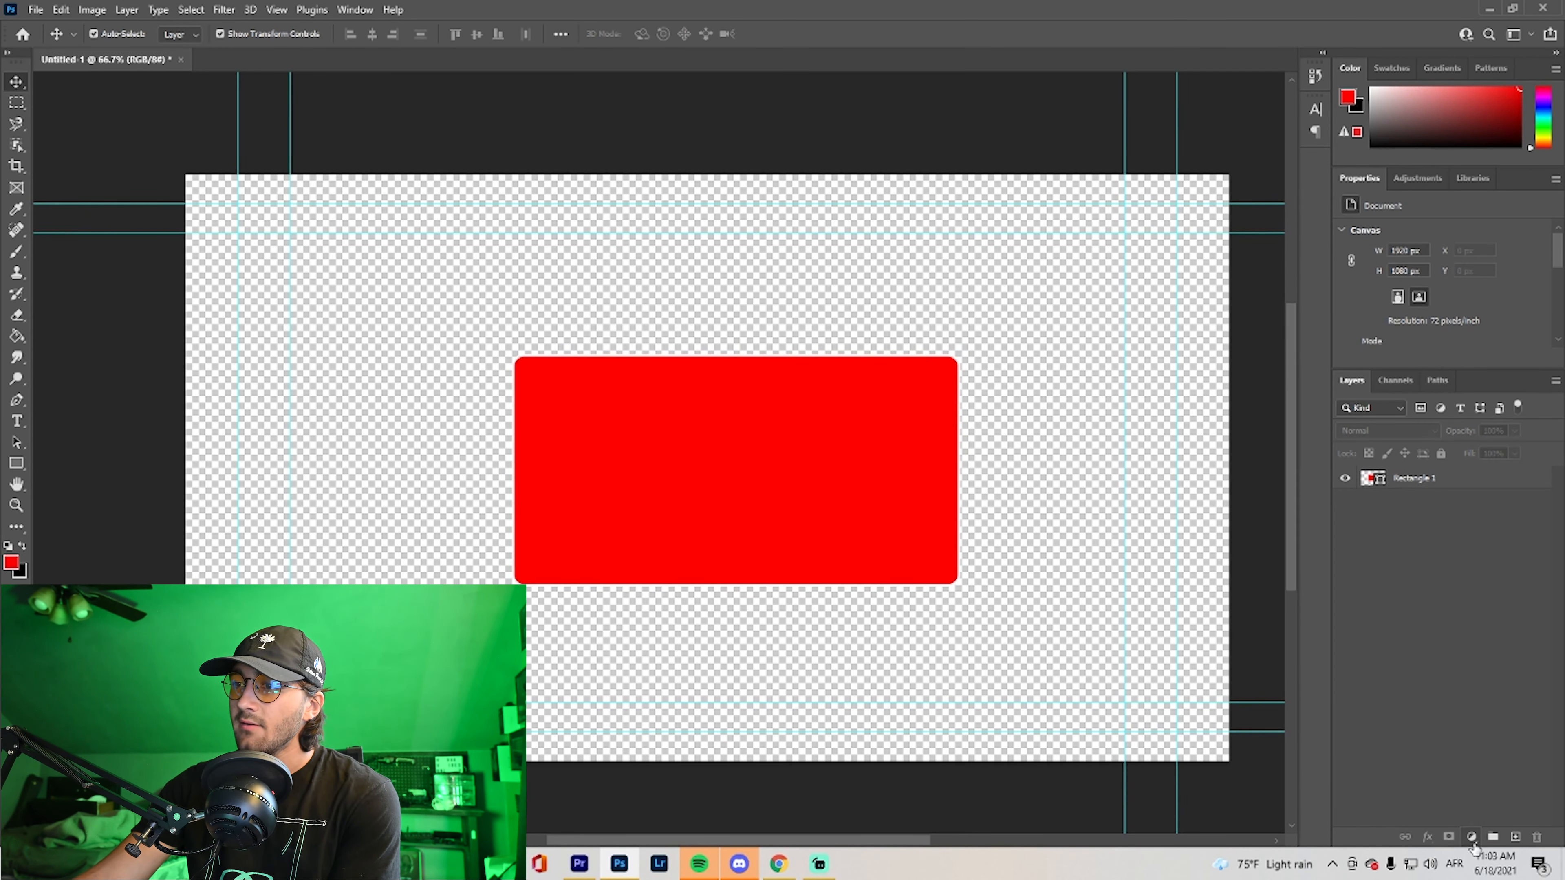
click(1441, 484)
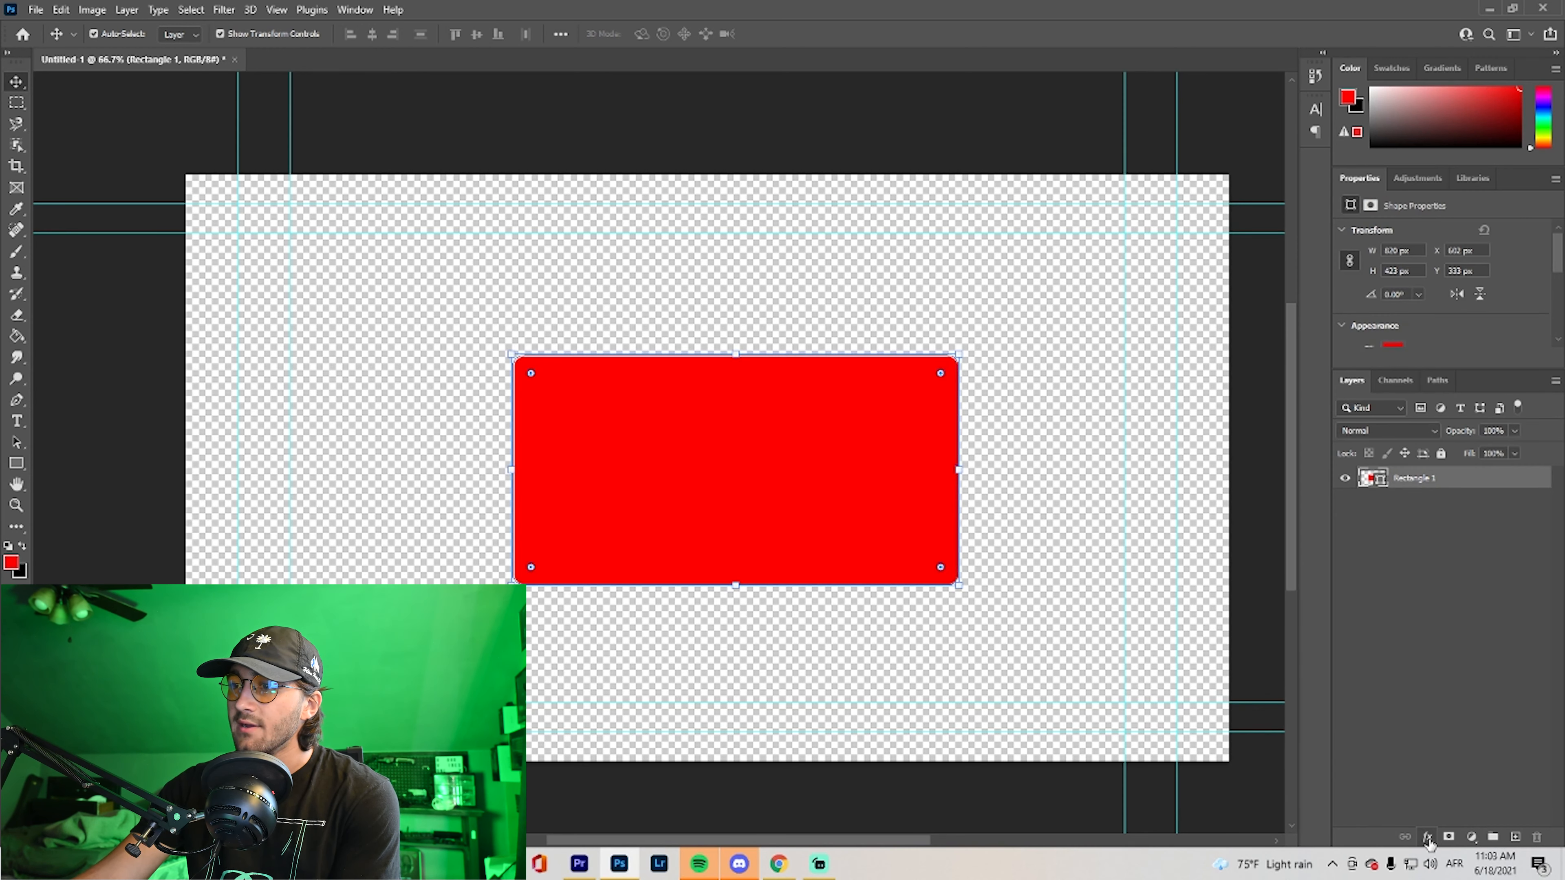
click(1428, 839)
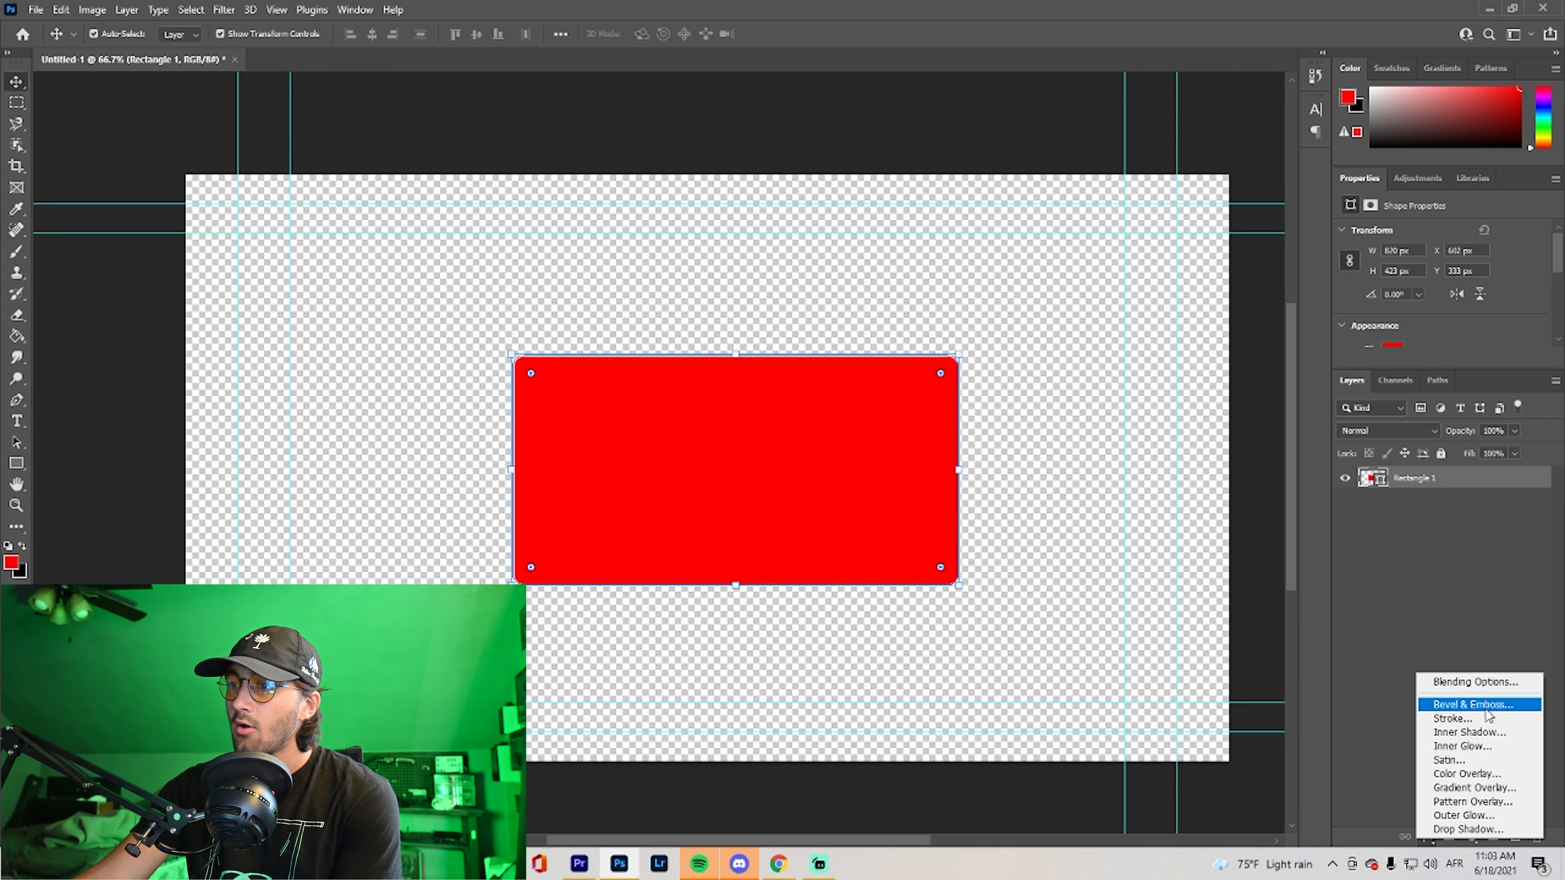
click(1483, 617)
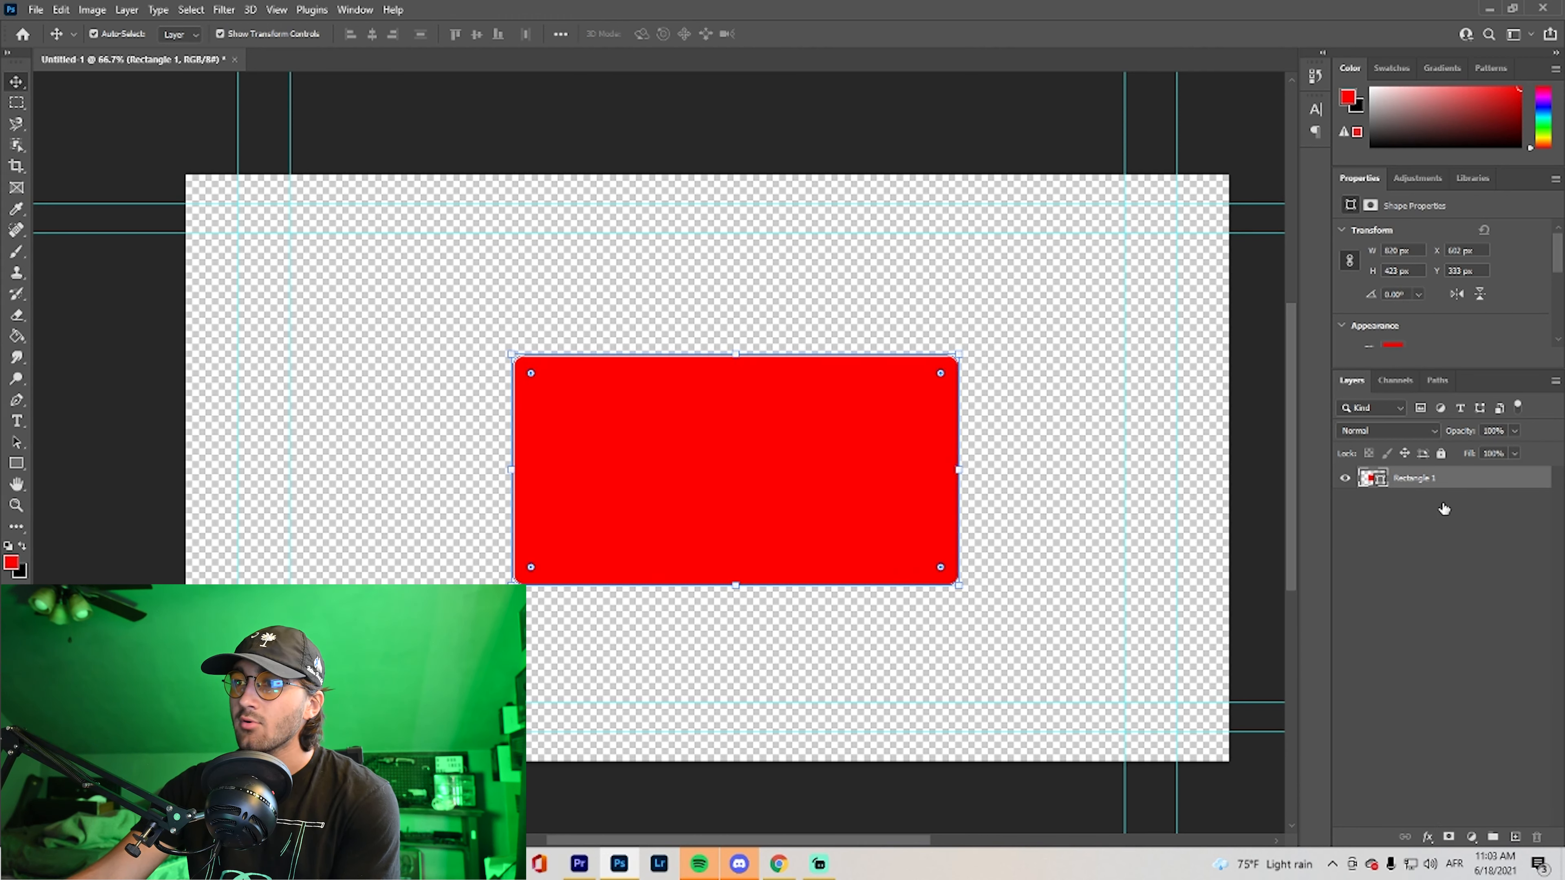
Open the Rectangle 1 layer's style settings and turn on the Drop Shadow and Bevel & Emboss effects
double_click(1474, 483)
drag(1180, 212, 1230, 258)
drag(1298, 255, 1293, 256)
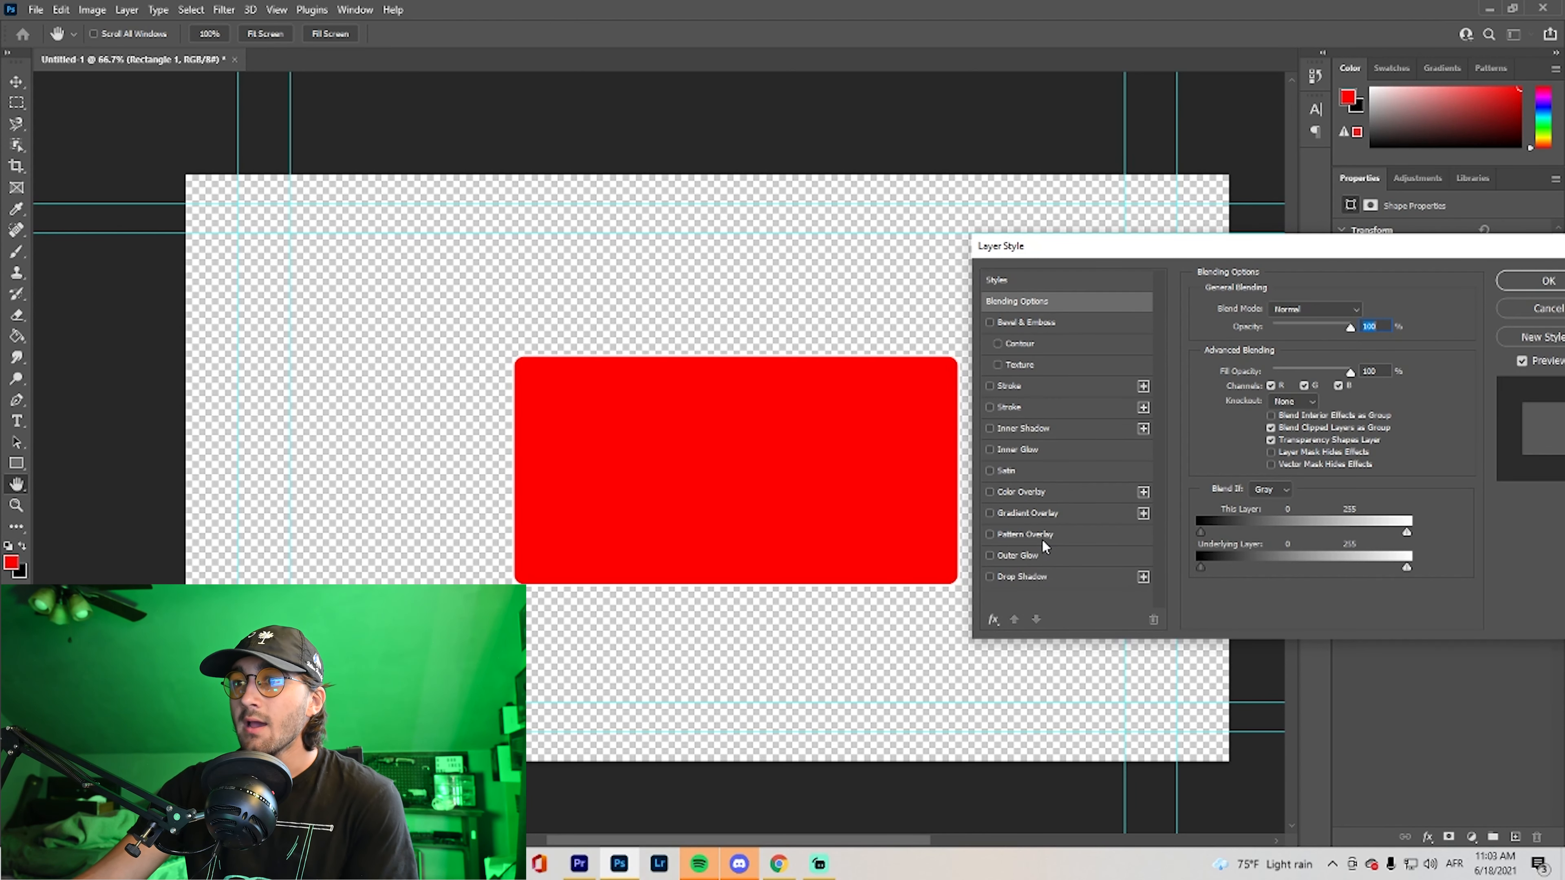
click(1041, 577)
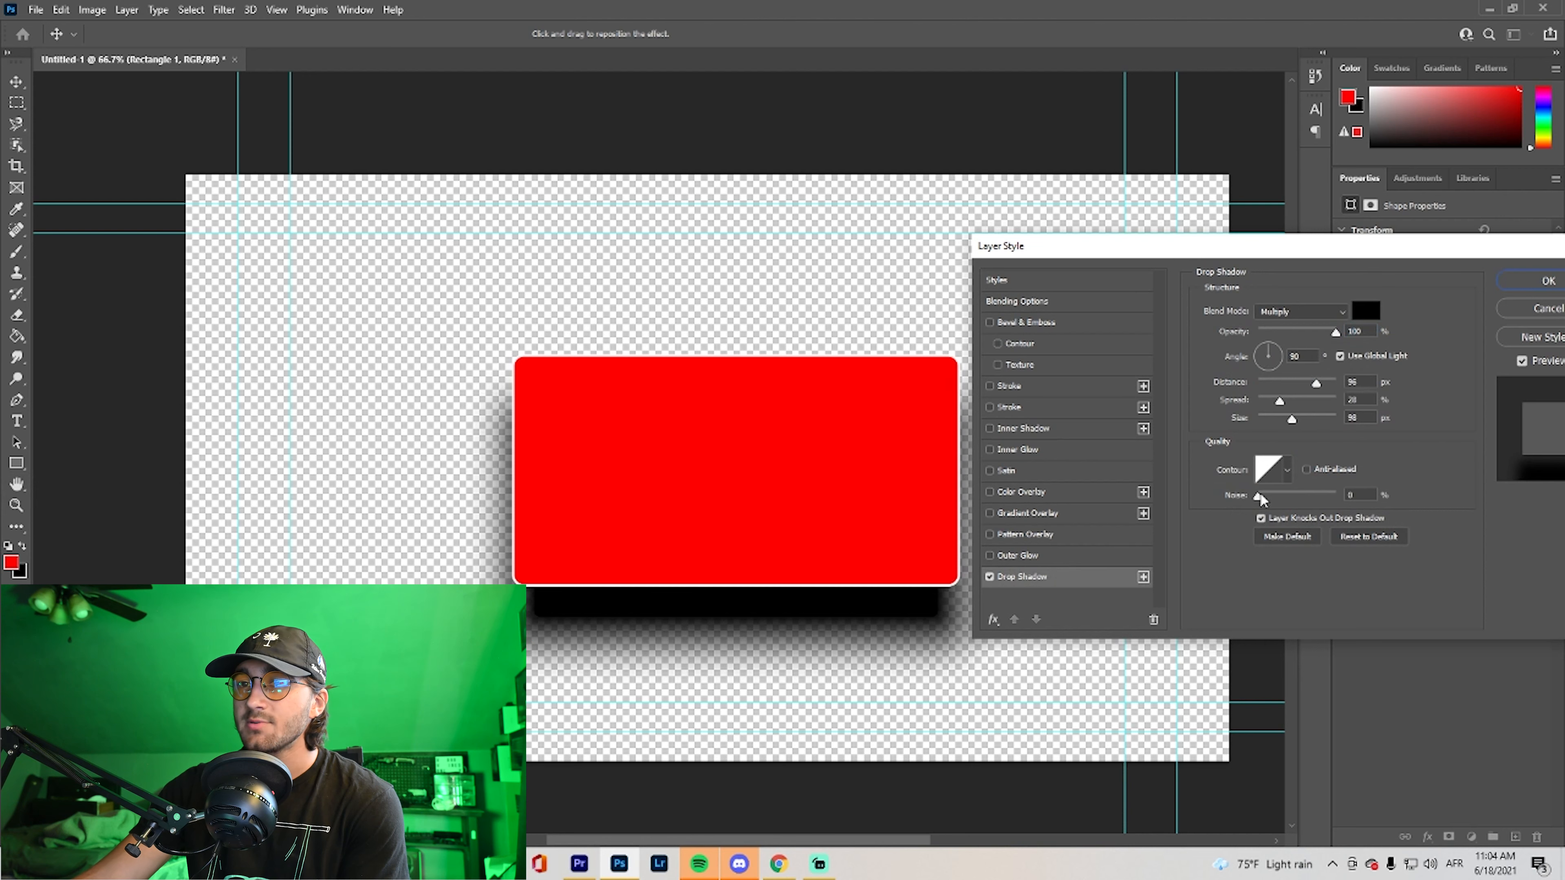
click(1065, 319)
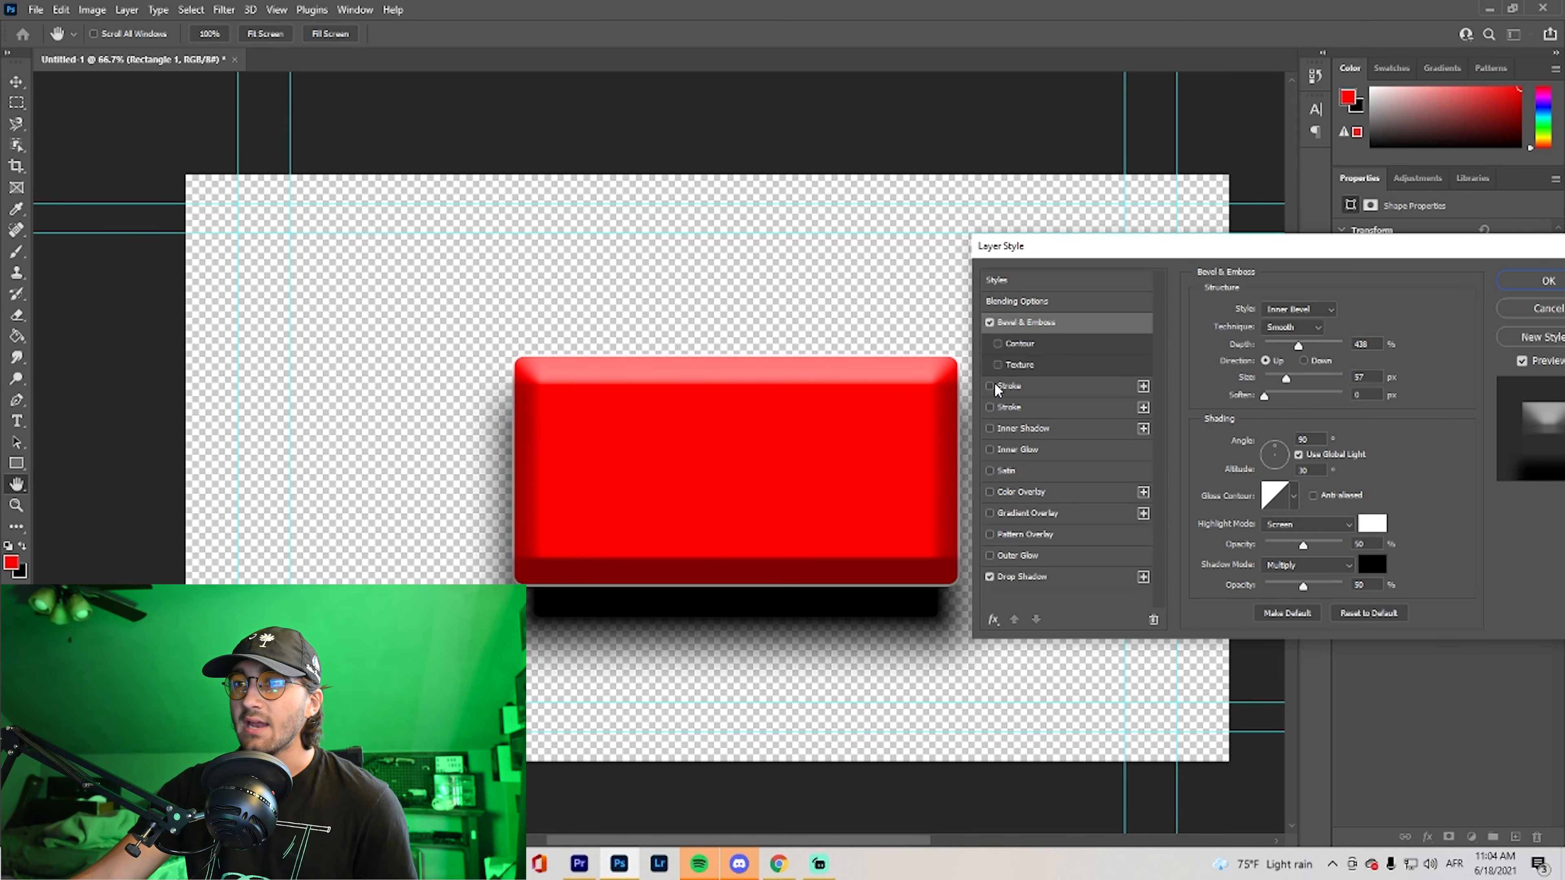
mouse_move(1365, 254)
mouse_down()
mouse_move(1241, 172)
mouse_move(1189, 78)
mouse_move(1170, 184)
mouse_move(1137, 217)
mouse_move(1167, 234)
mouse_up()
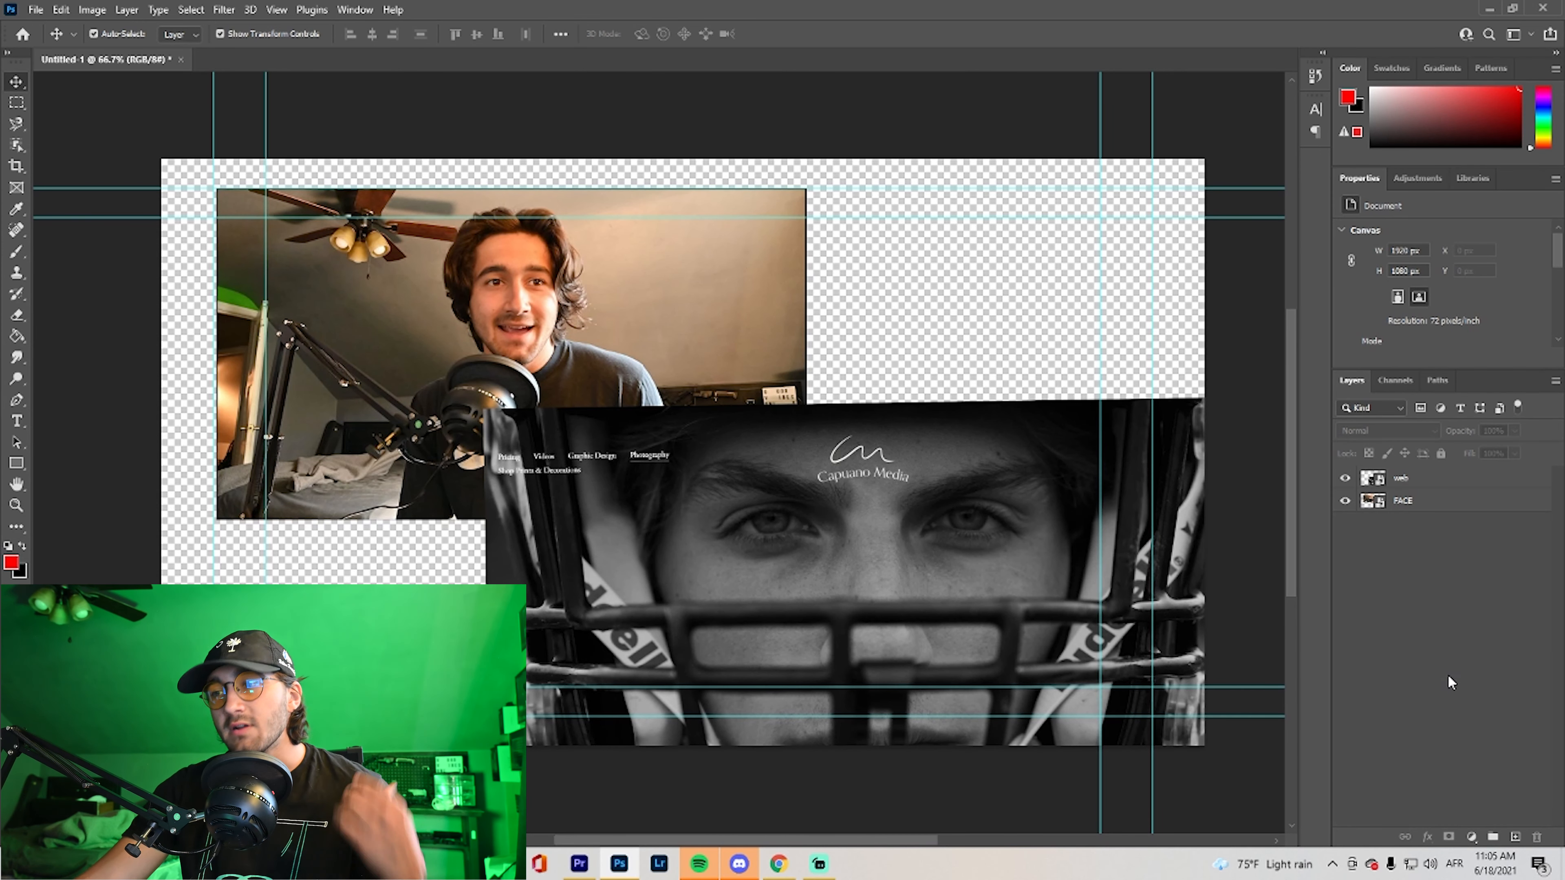
Add a Brightness/Contrast adjustment layer above the web and FACE layers, with brightness -6 and contrast -4
click(1470, 837)
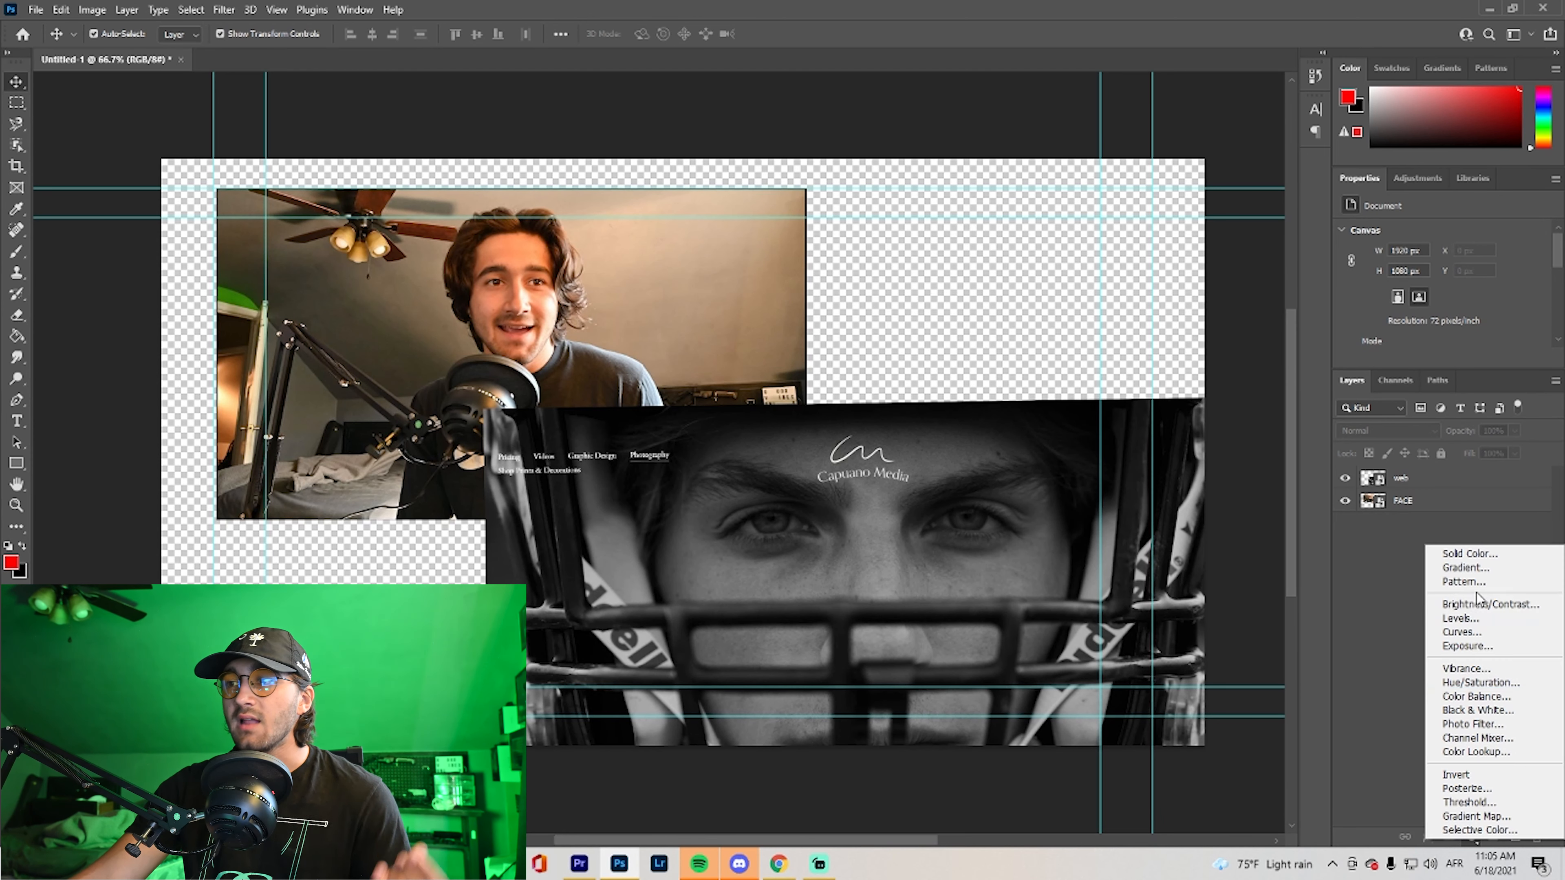
click(1505, 603)
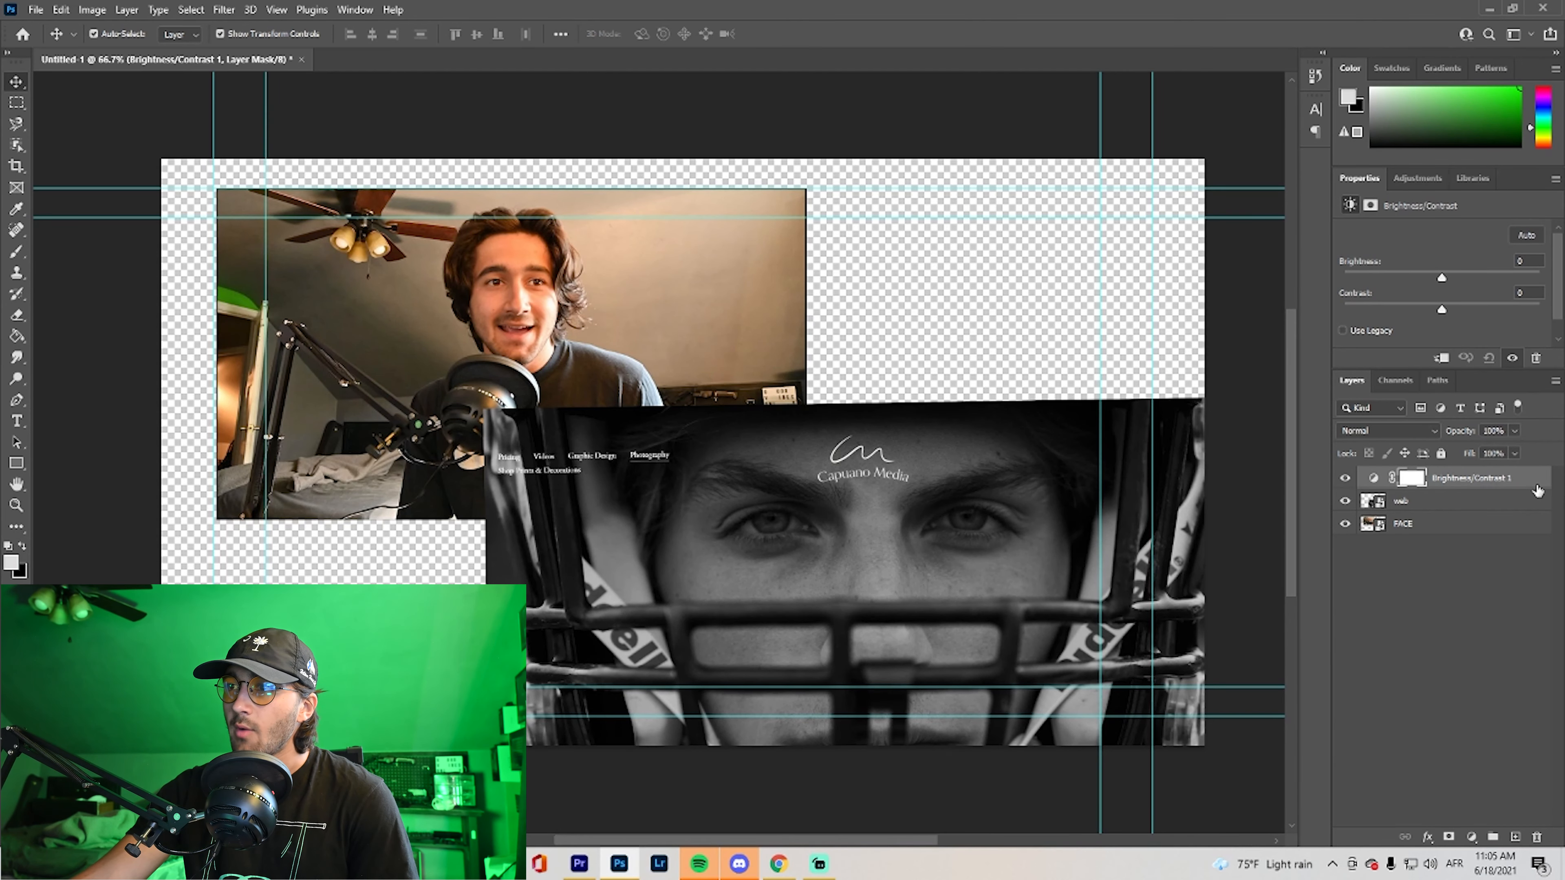
drag(1444, 278, 1306, 285)
drag(1442, 310, 1434, 278)
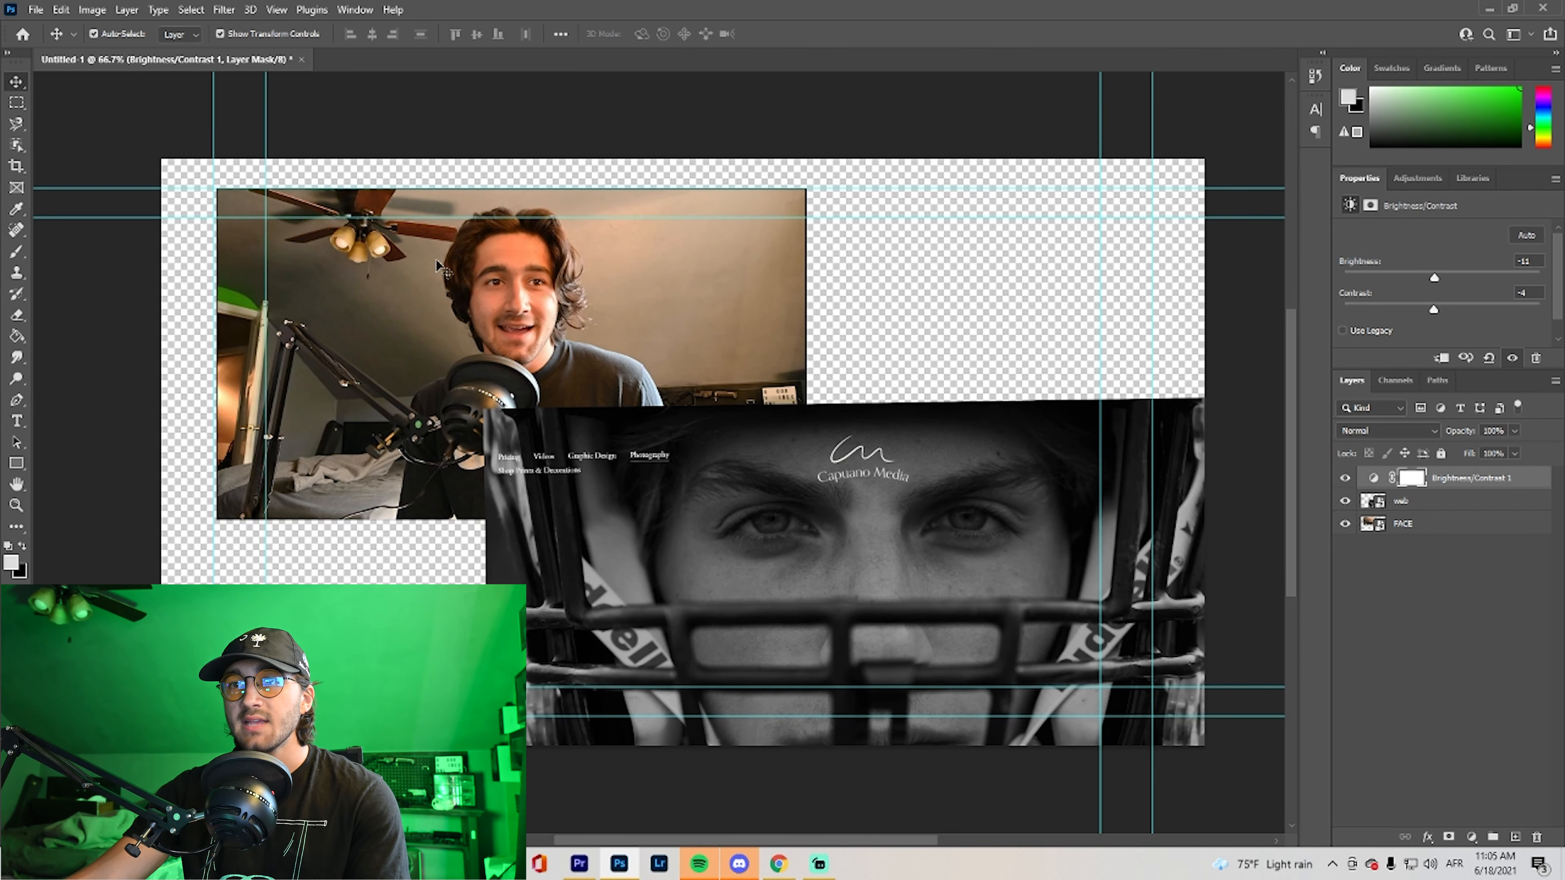
drag(1434, 278, 1540, 279)
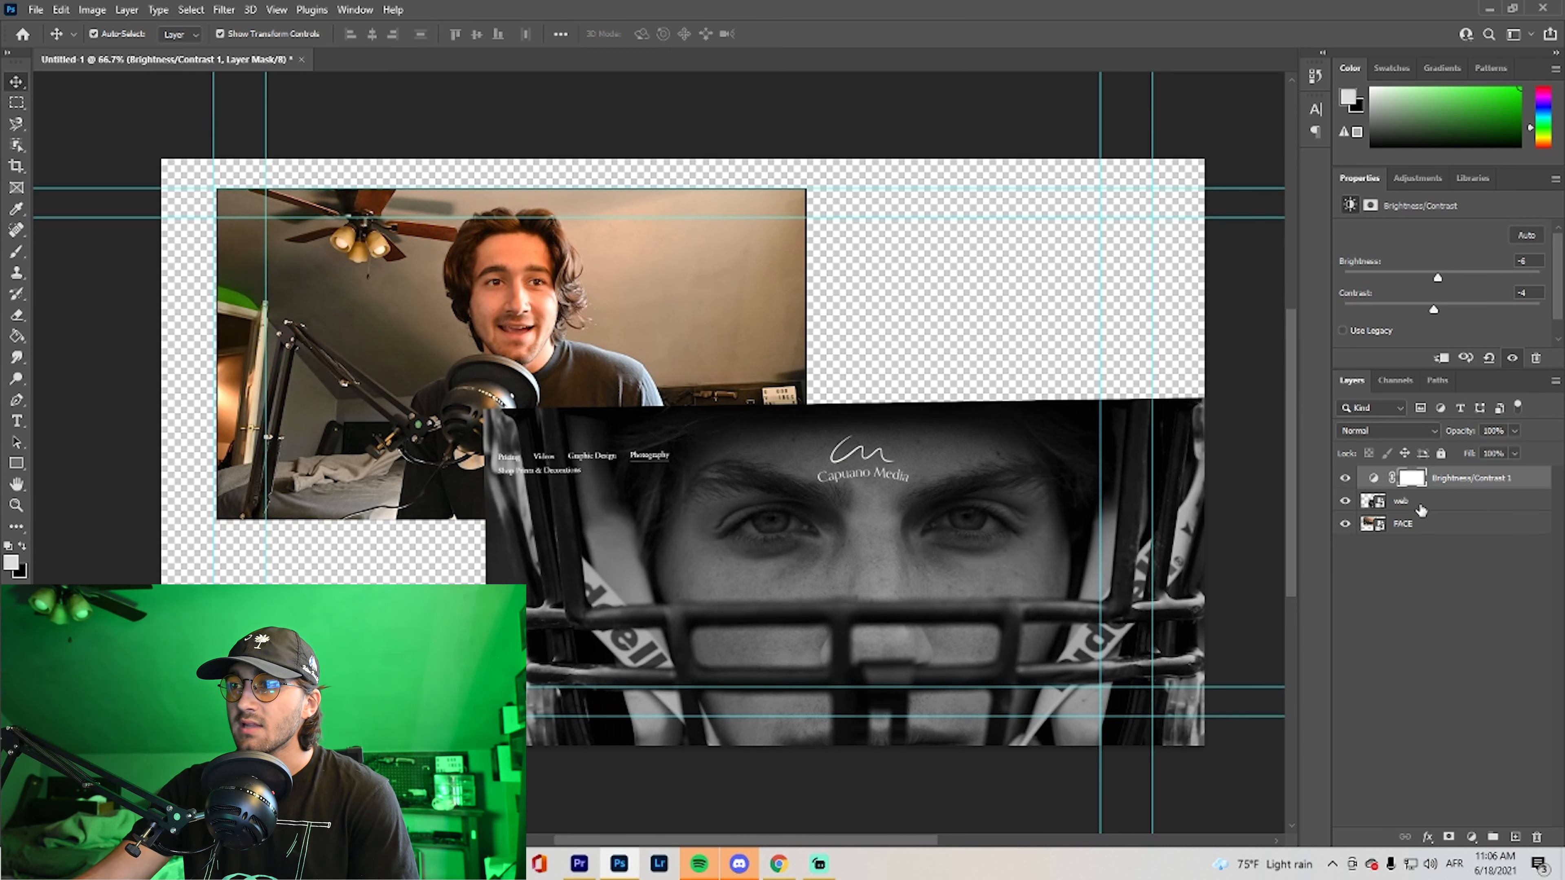
Clip the Brightness/Contrast adjustment to the web layer and set its brightness to 150
right_click(1525, 476)
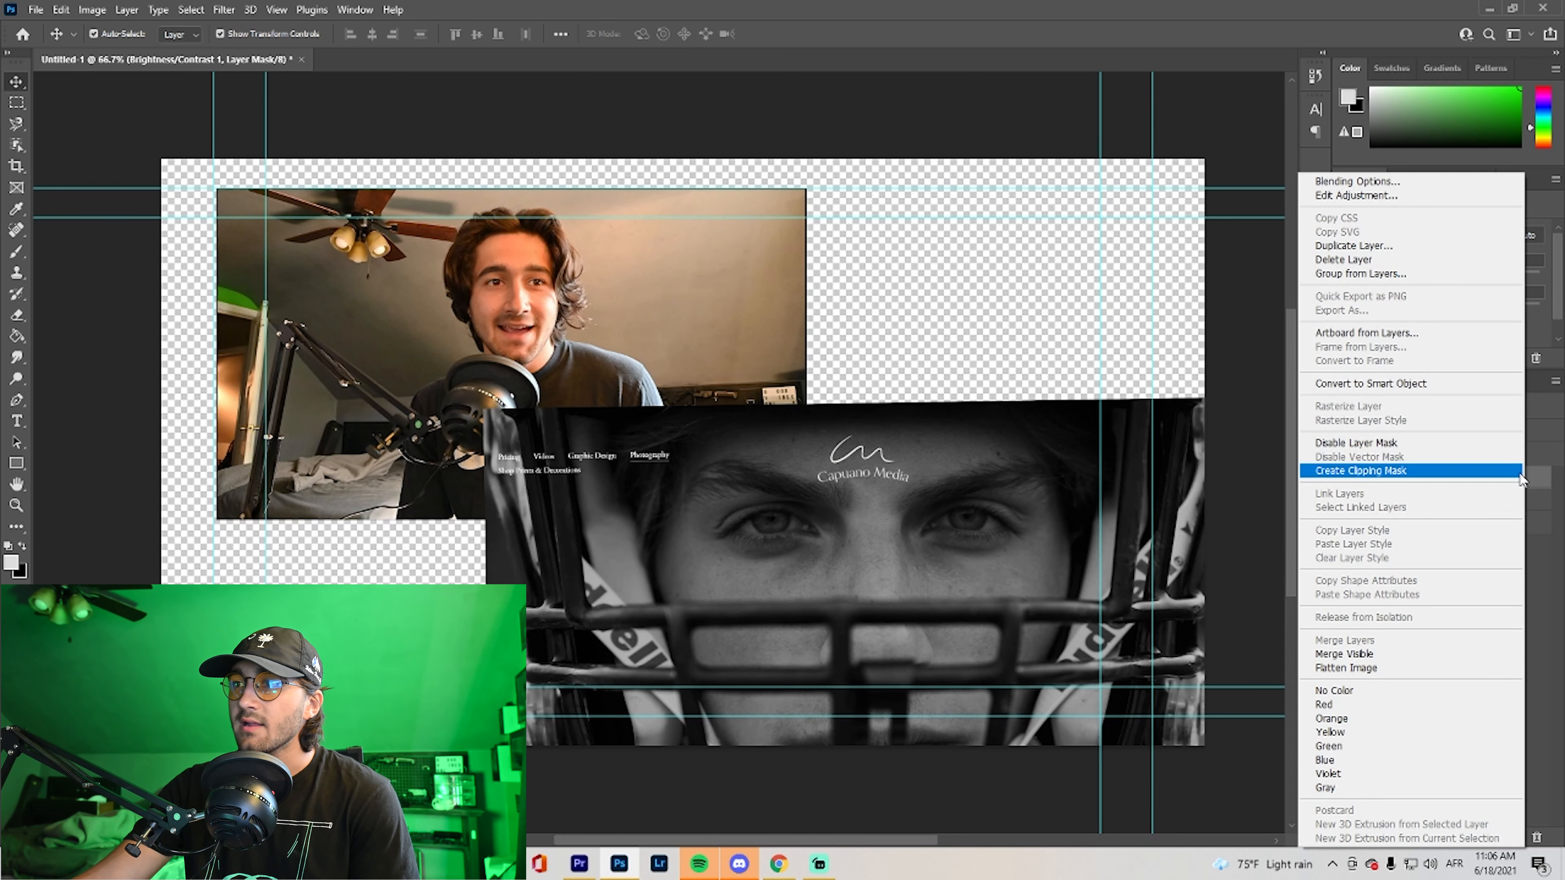
click(1491, 471)
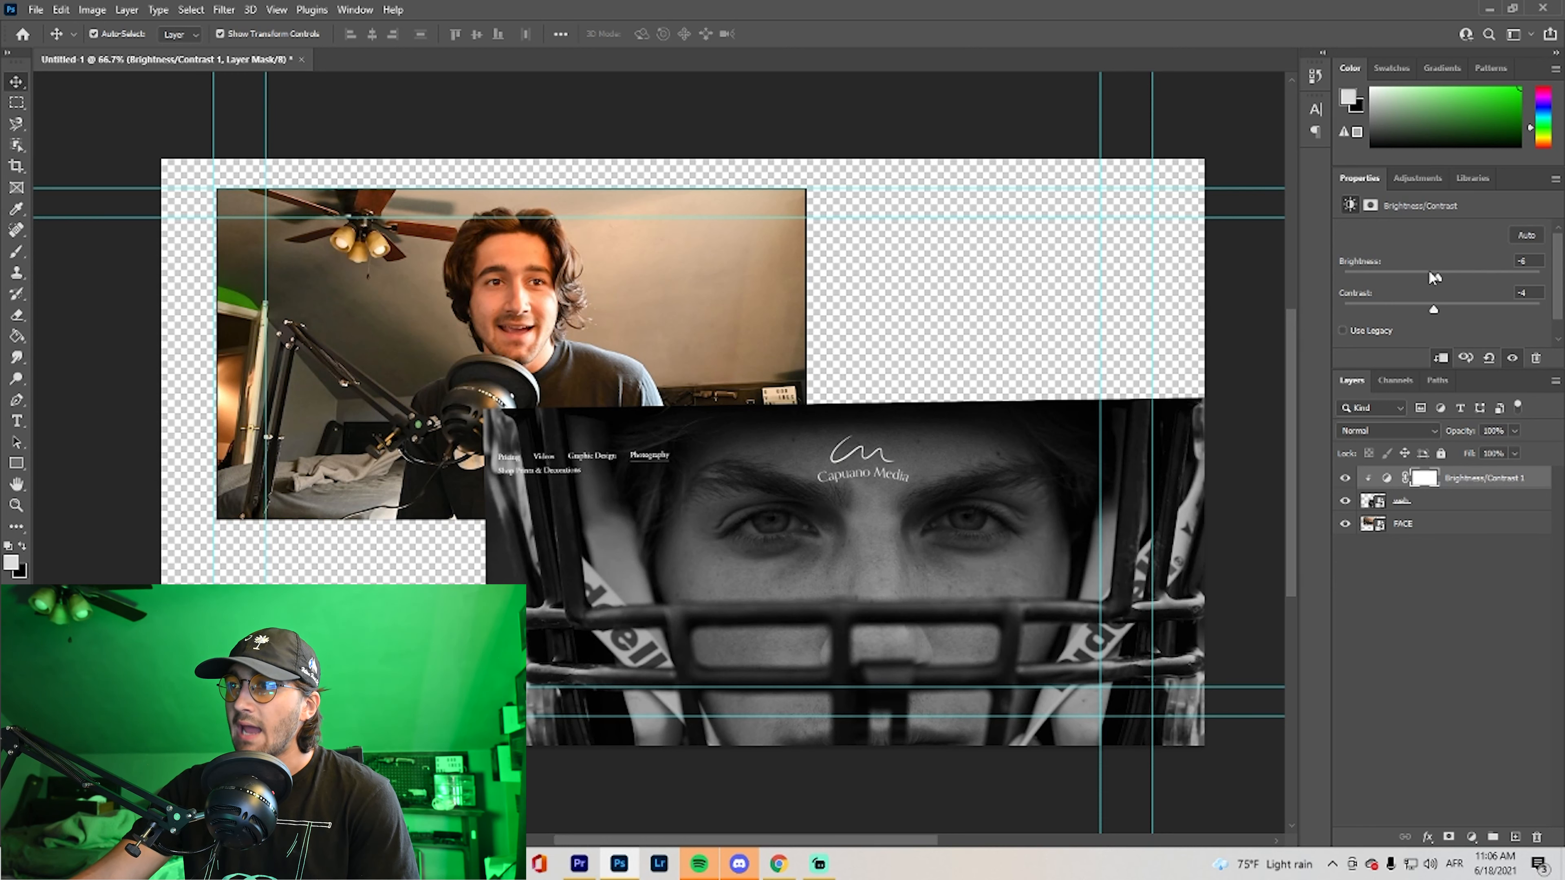
drag(1445, 278, 1542, 276)
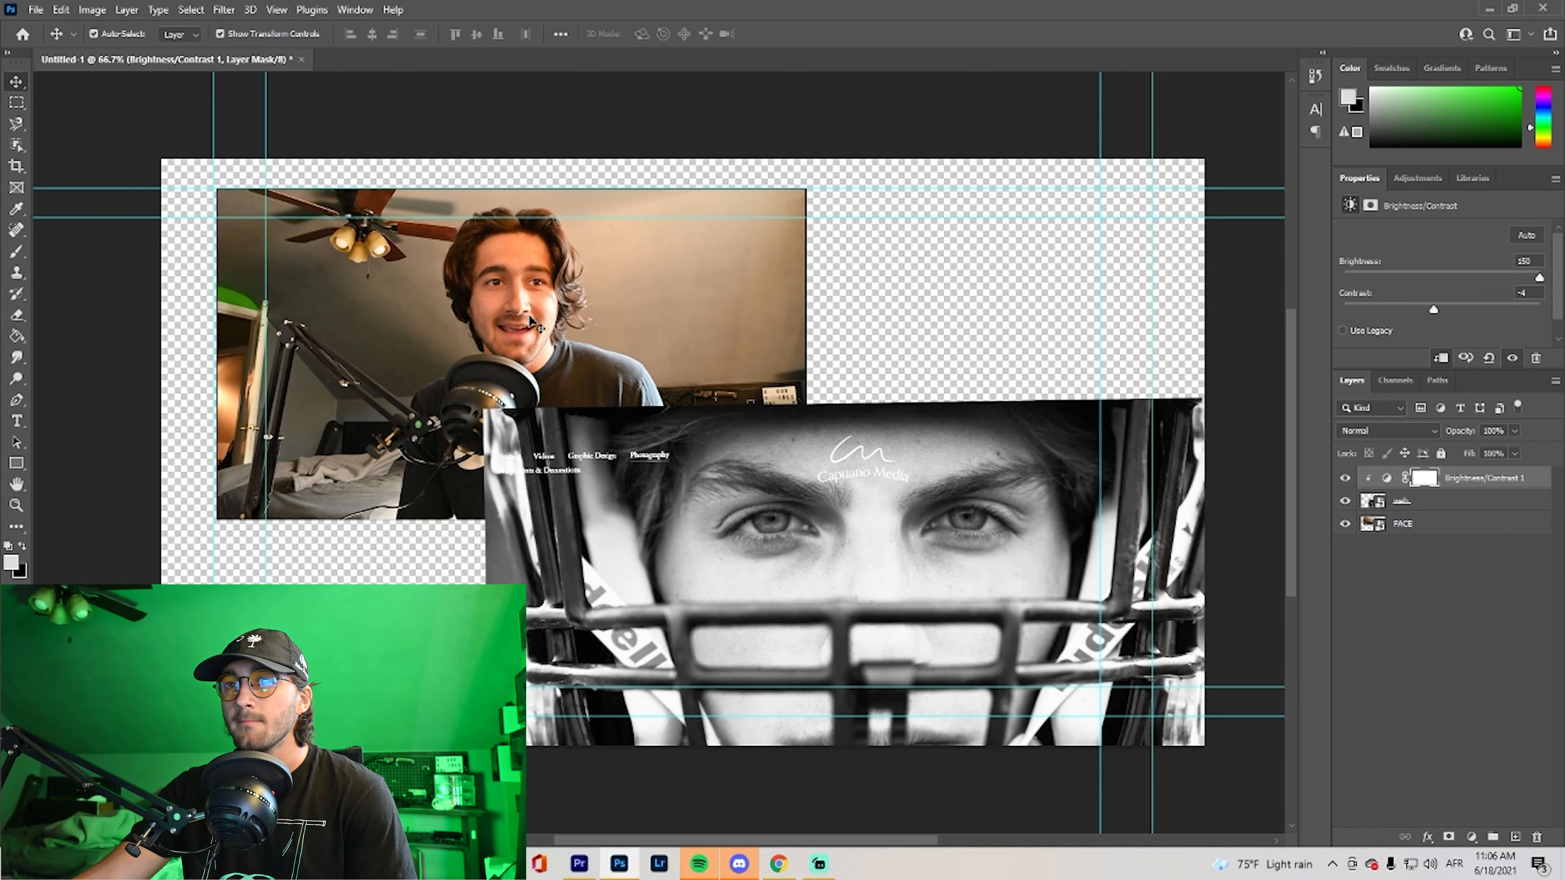
drag(1542, 478, 1542, 512)
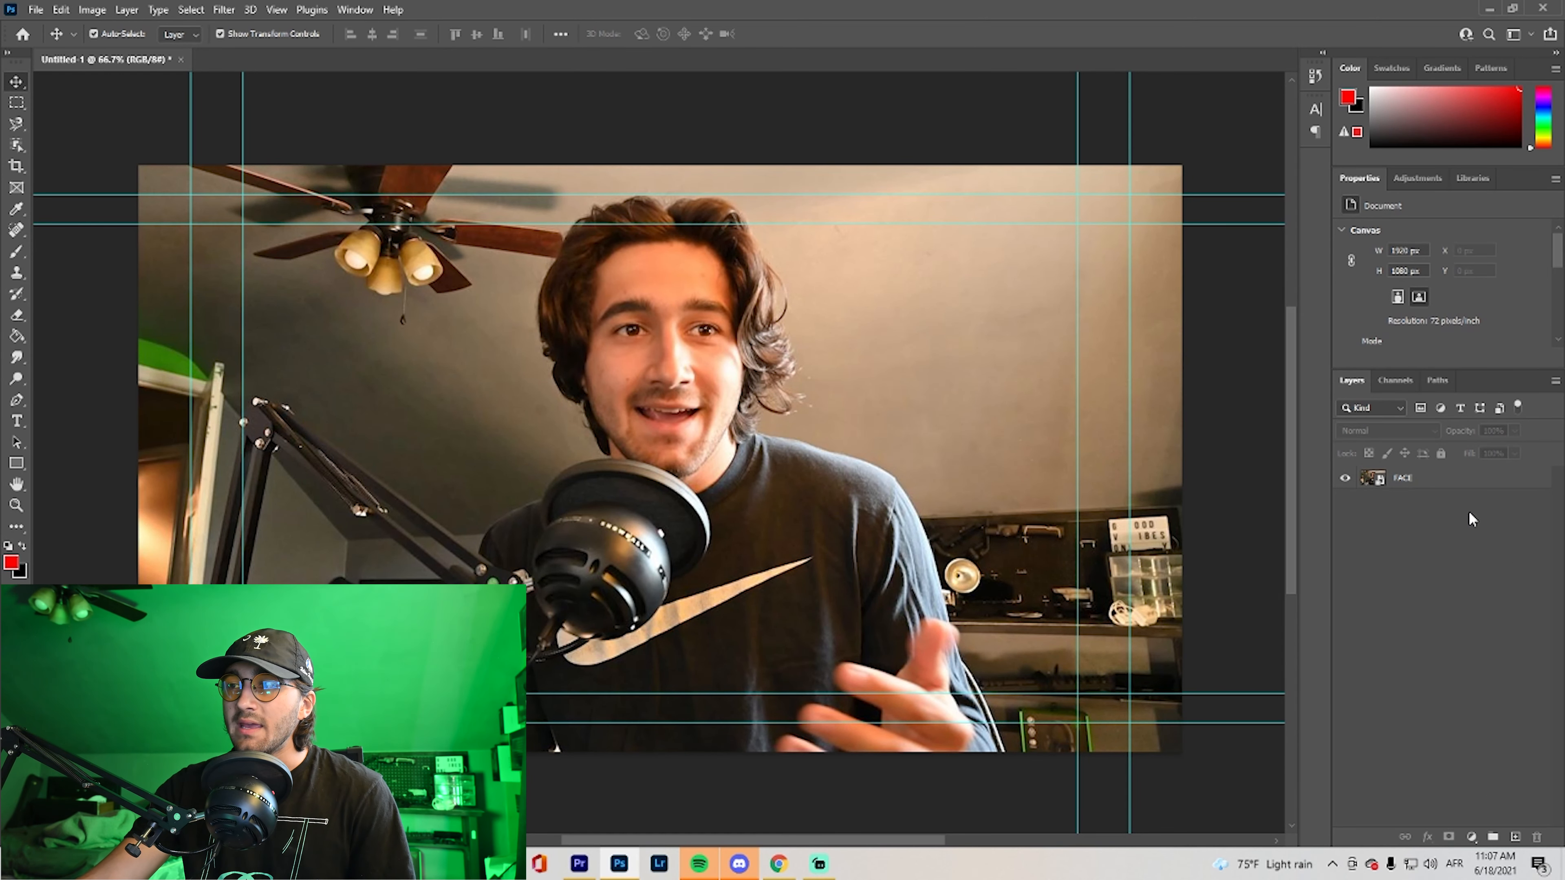
Add a layer mask to the FACE layer and activate the Brush tool with black as the foreground colour
click(1454, 486)
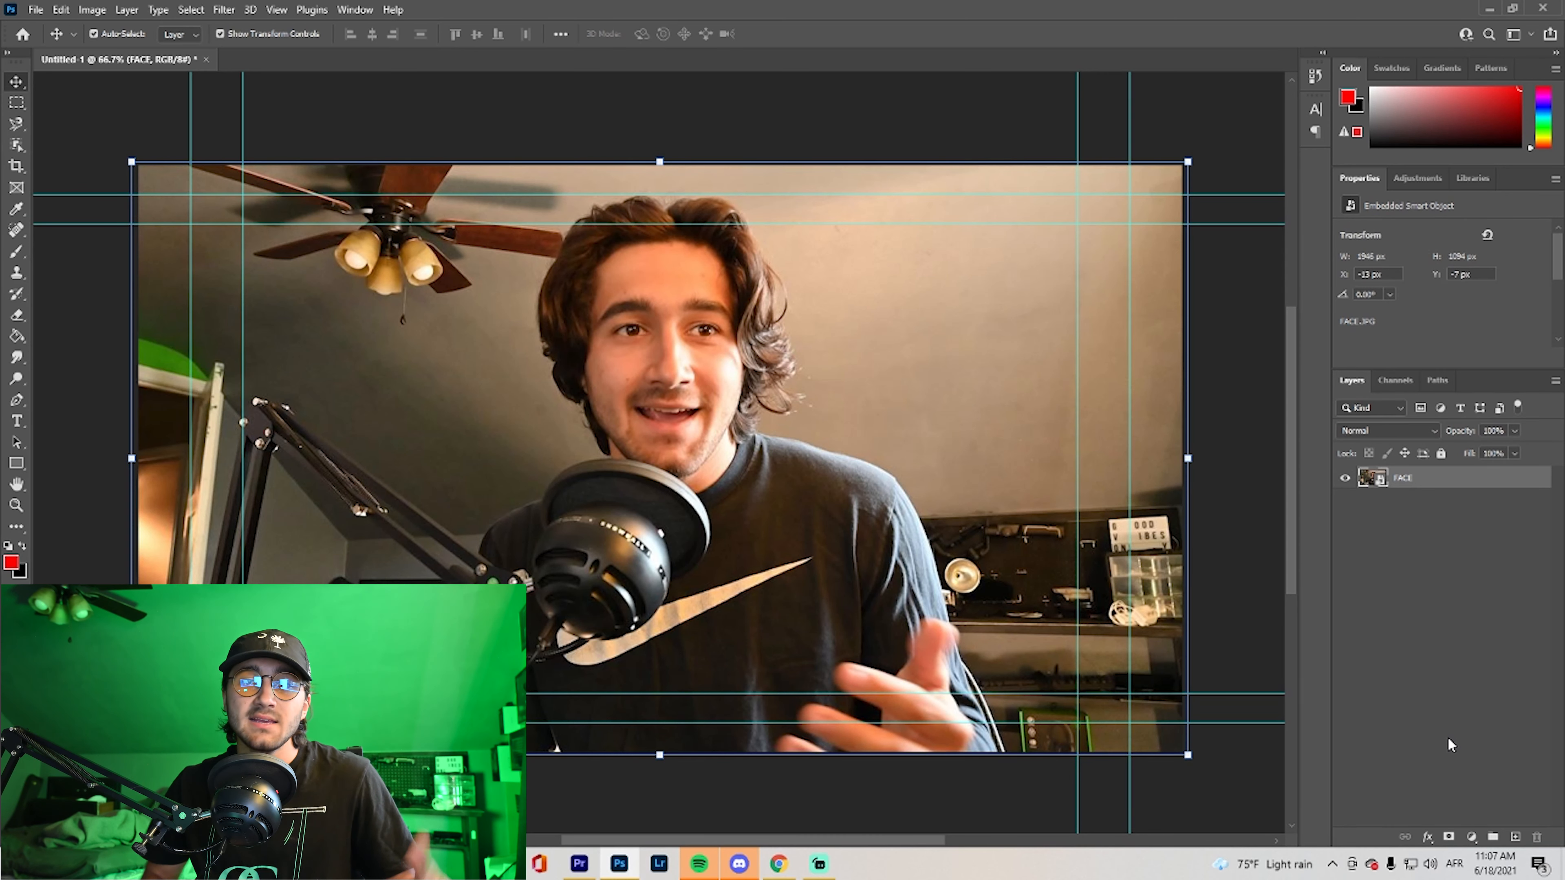
click(1449, 839)
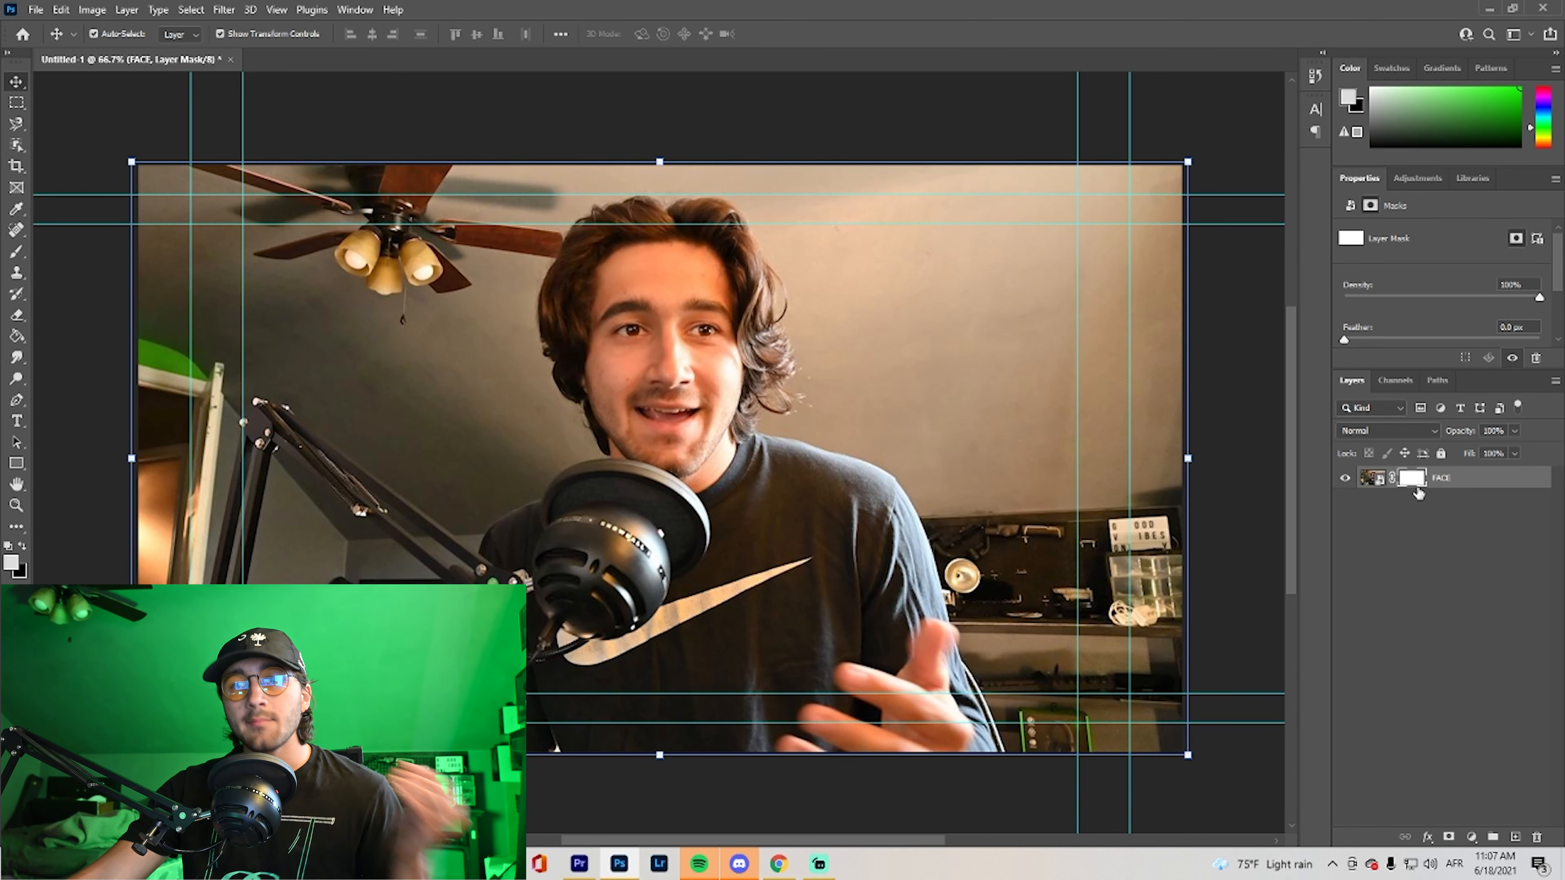
click(16, 256)
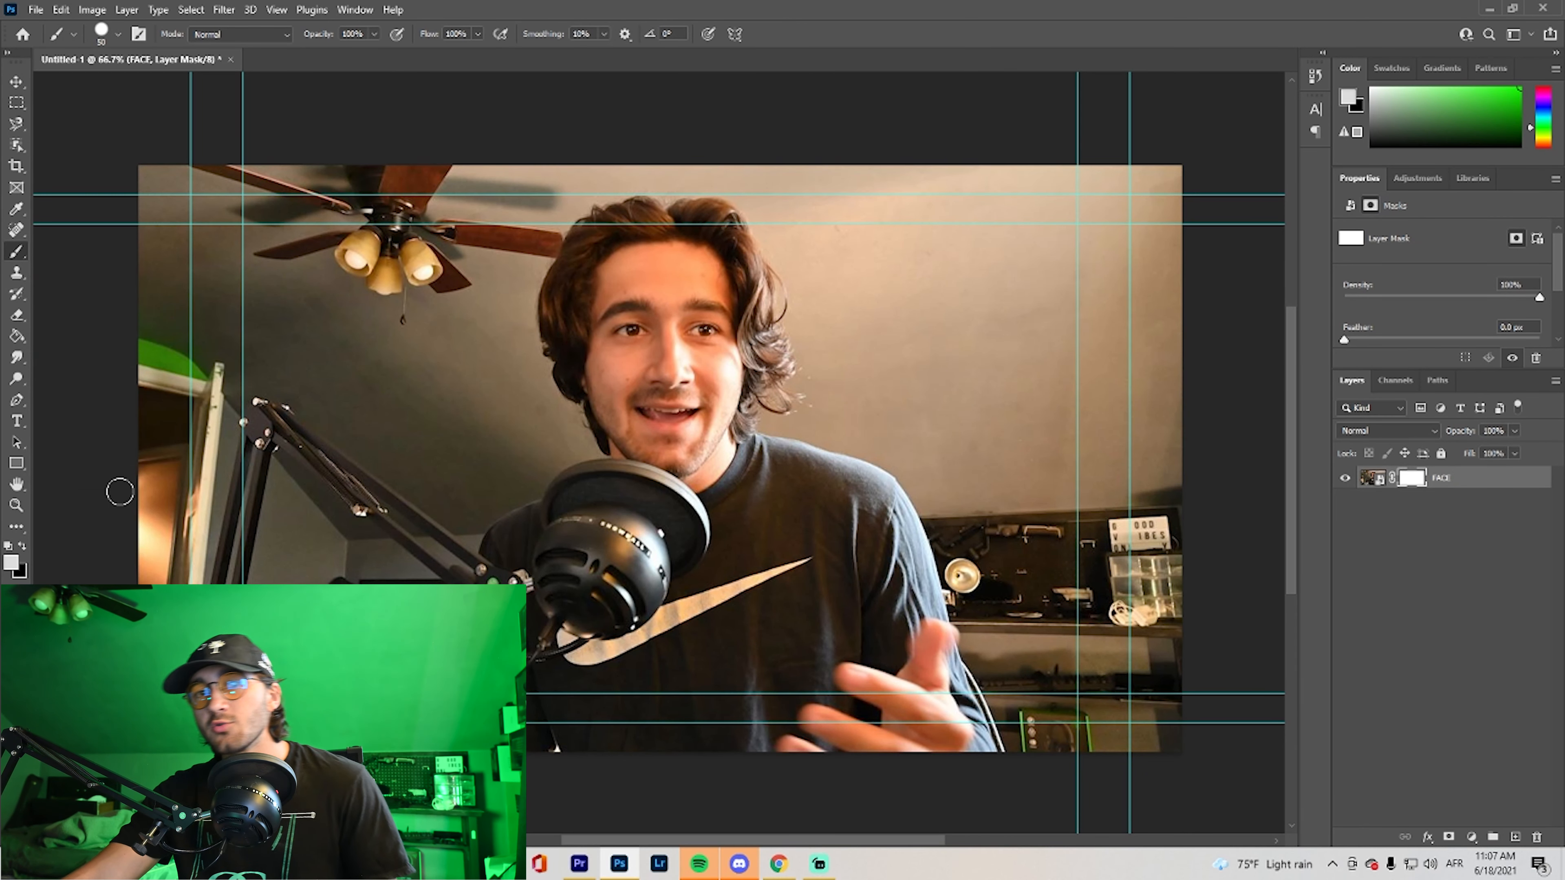
click(22, 546)
key(x)
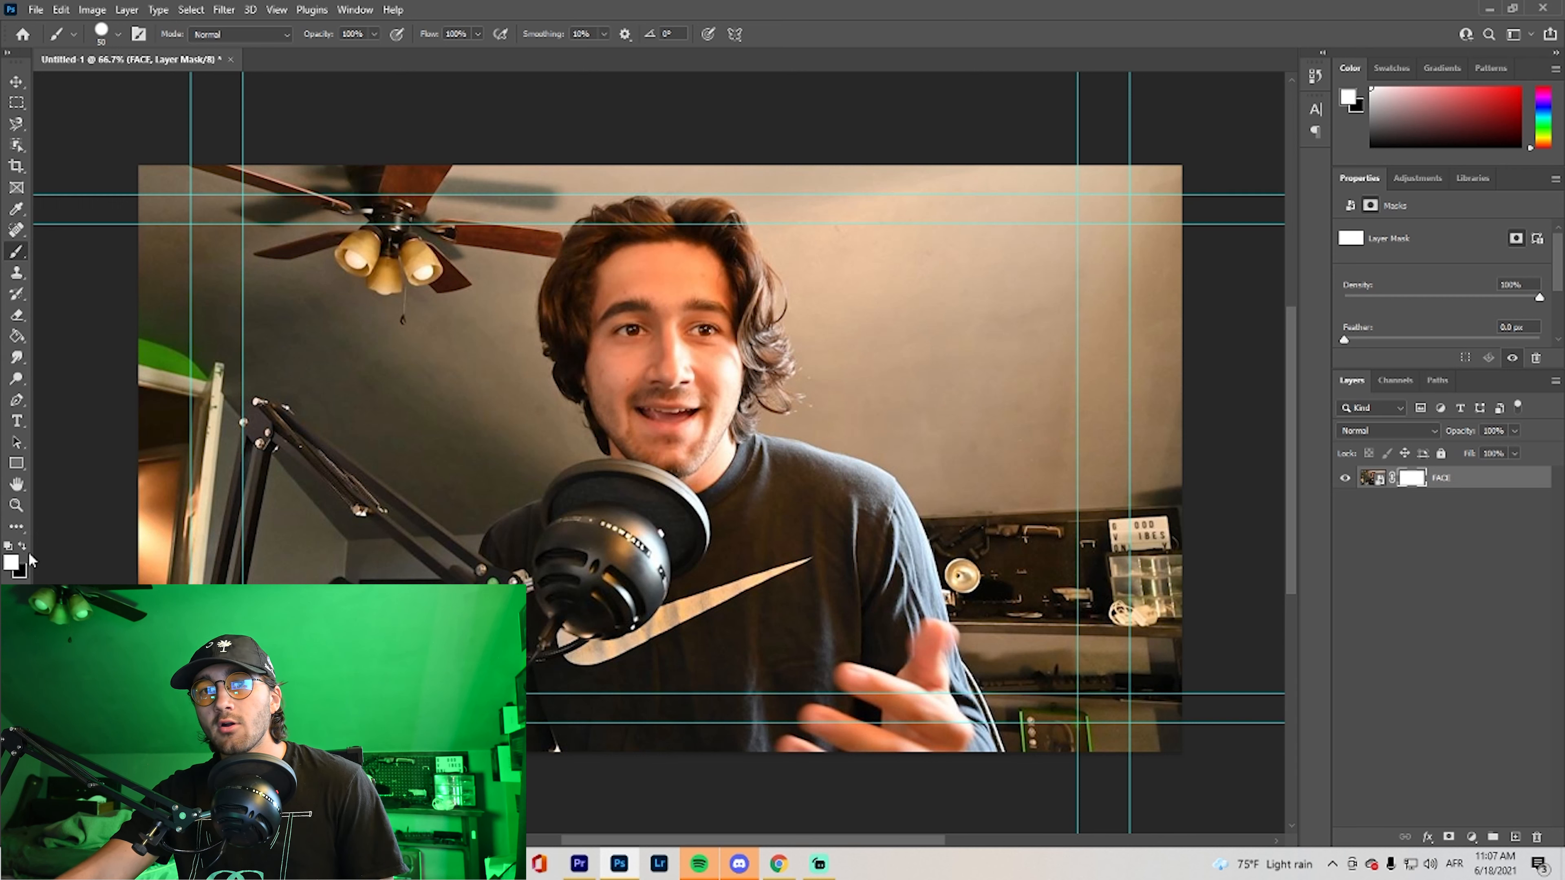
key(x)
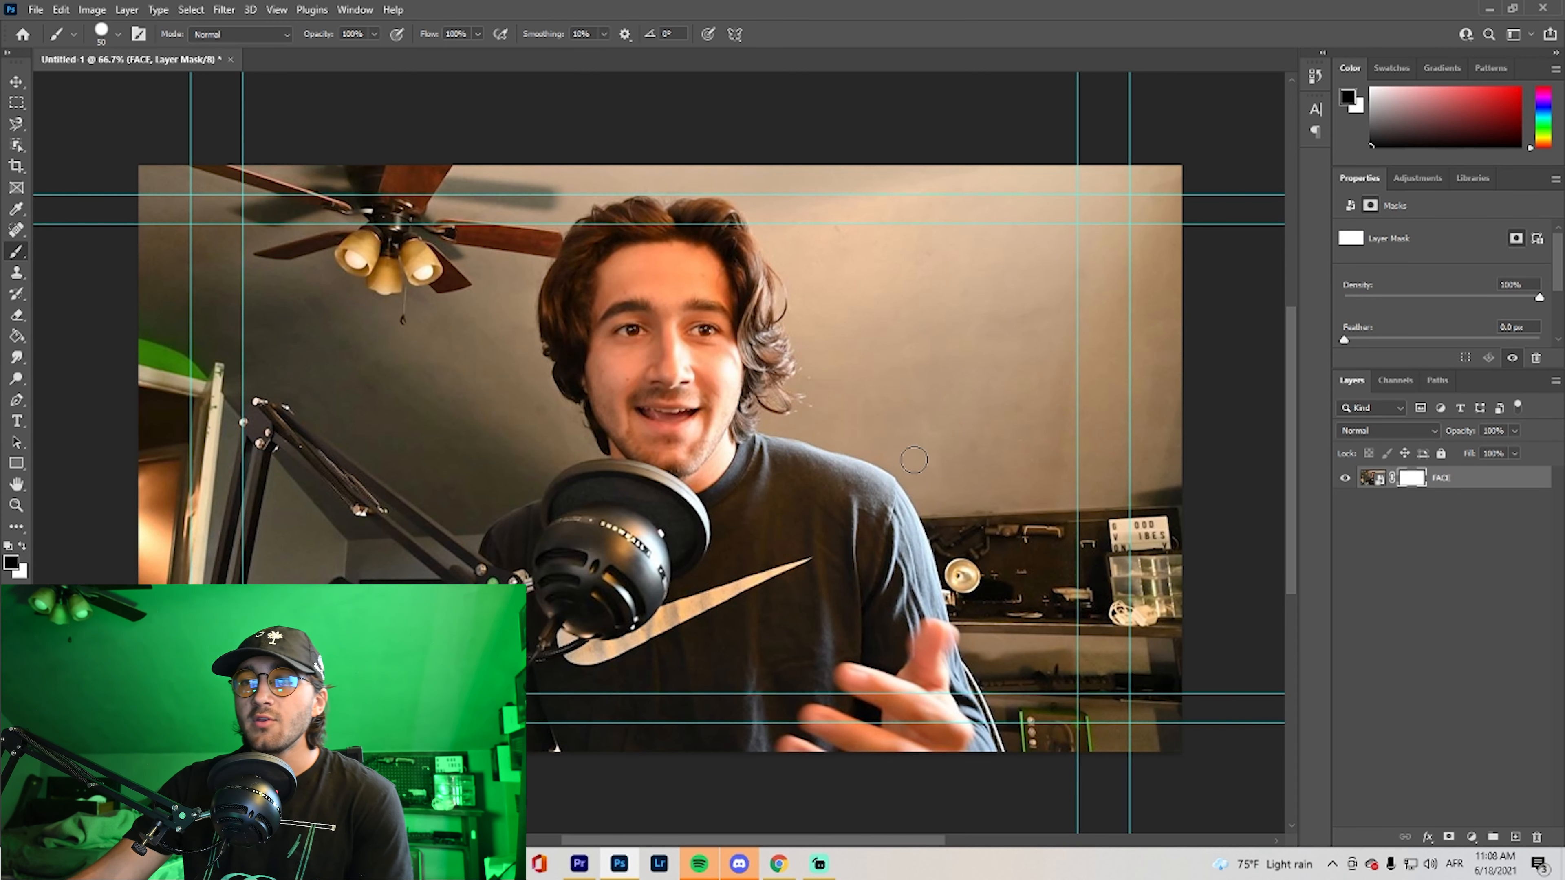
Enlarge the brush to 175 and paint black on the FACE layer's mask to hide the background left of the man's head
key(bracketright)
key(bracketright)
key(bracketright)
key(bracketright)
key(bracketright)
key(bracketright)
key(bracketright)
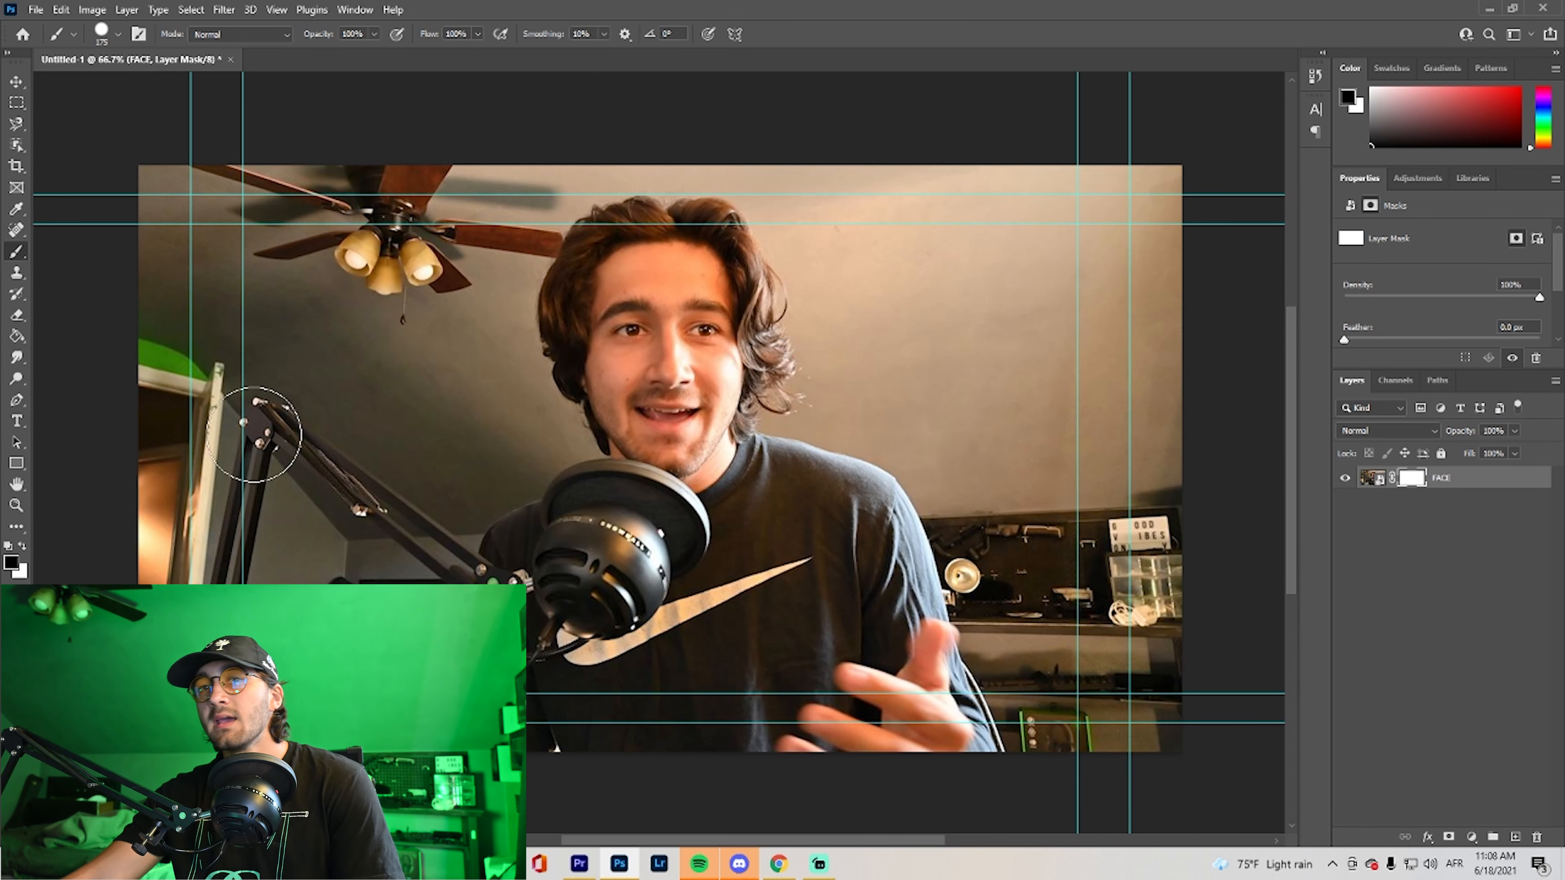
mouse_move(308, 173)
mouse_down()
mouse_move(150, 297)
mouse_move(161, 175)
mouse_move(359, 140)
mouse_move(450, 289)
mouse_move(523, 169)
mouse_move(474, 401)
mouse_move(511, 370)
mouse_move(290, 357)
mouse_move(197, 401)
mouse_move(234, 542)
mouse_move(320, 401)
mouse_move(394, 481)
mouse_move(401, 457)
mouse_up()
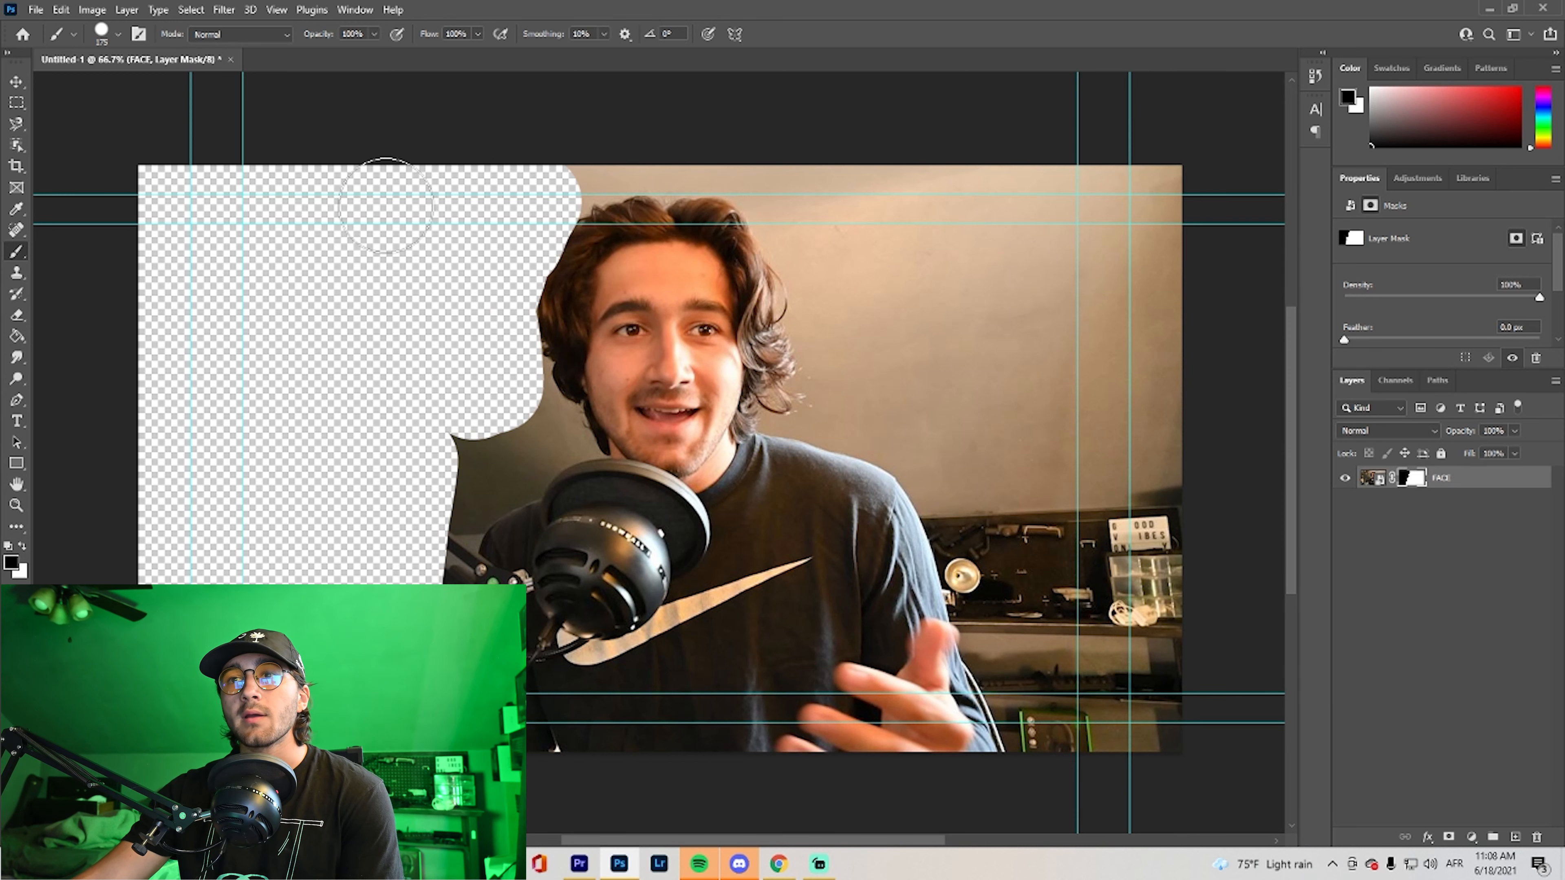
Paint white over the hidden area of the FACE layer's mask to restore the background left of the man's head
click(22, 546)
mouse_move(376, 185)
mouse_down()
mouse_move(395, 182)
mouse_move(360, 280)
mouse_move(400, 567)
mouse_up()
mouse_move(431, 456)
mouse_down()
mouse_move(296, 511)
mouse_move(395, 462)
mouse_move(217, 506)
mouse_move(436, 343)
mouse_move(154, 425)
mouse_move(234, 277)
mouse_move(160, 216)
mouse_move(281, 144)
mouse_move(169, 157)
mouse_up()
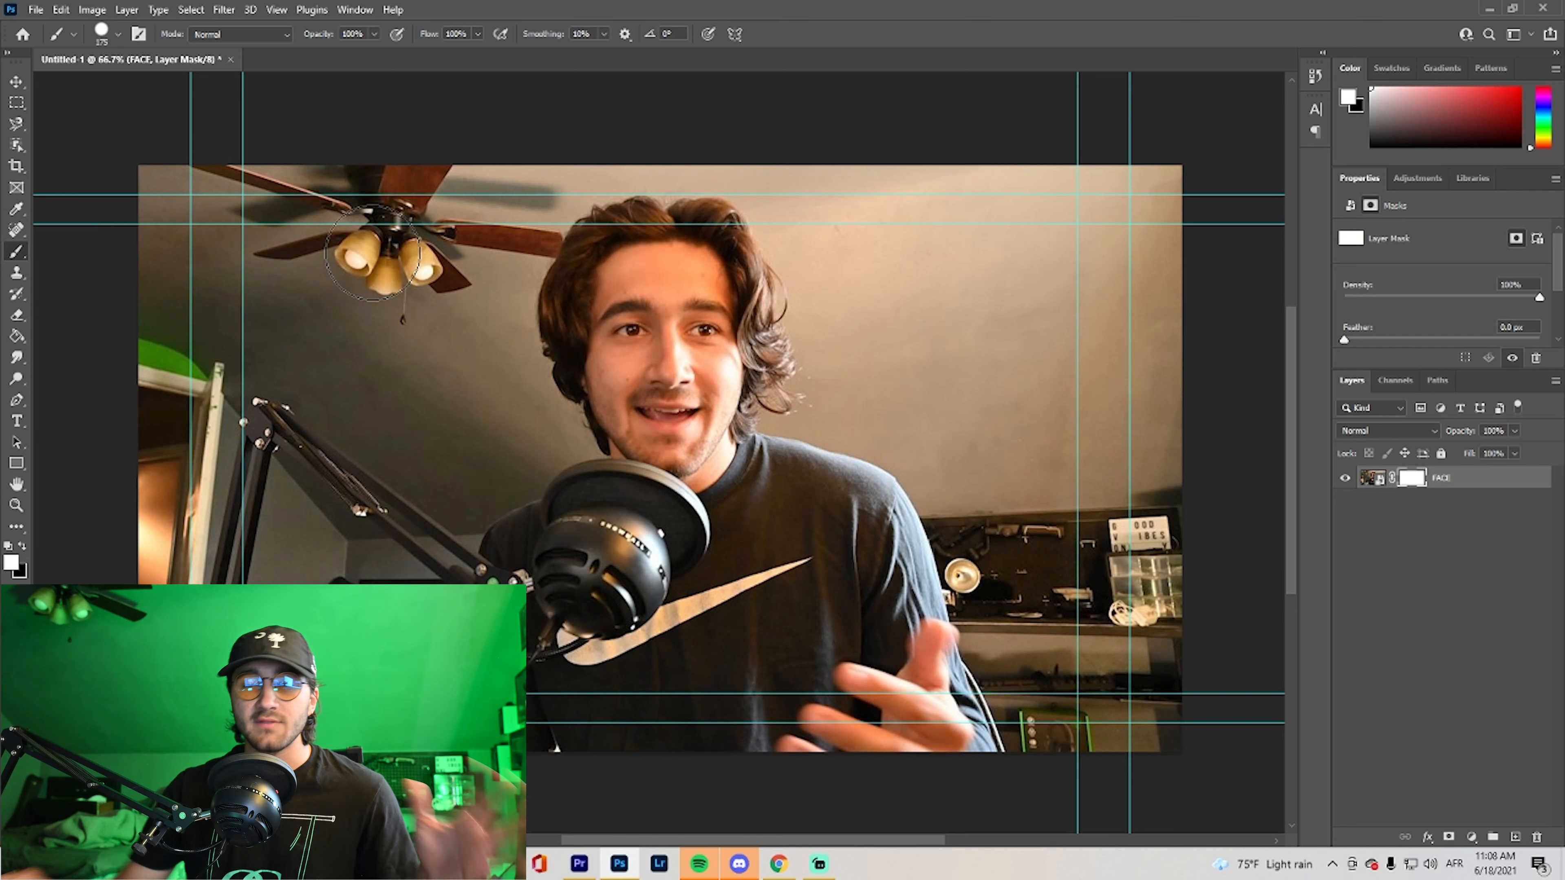